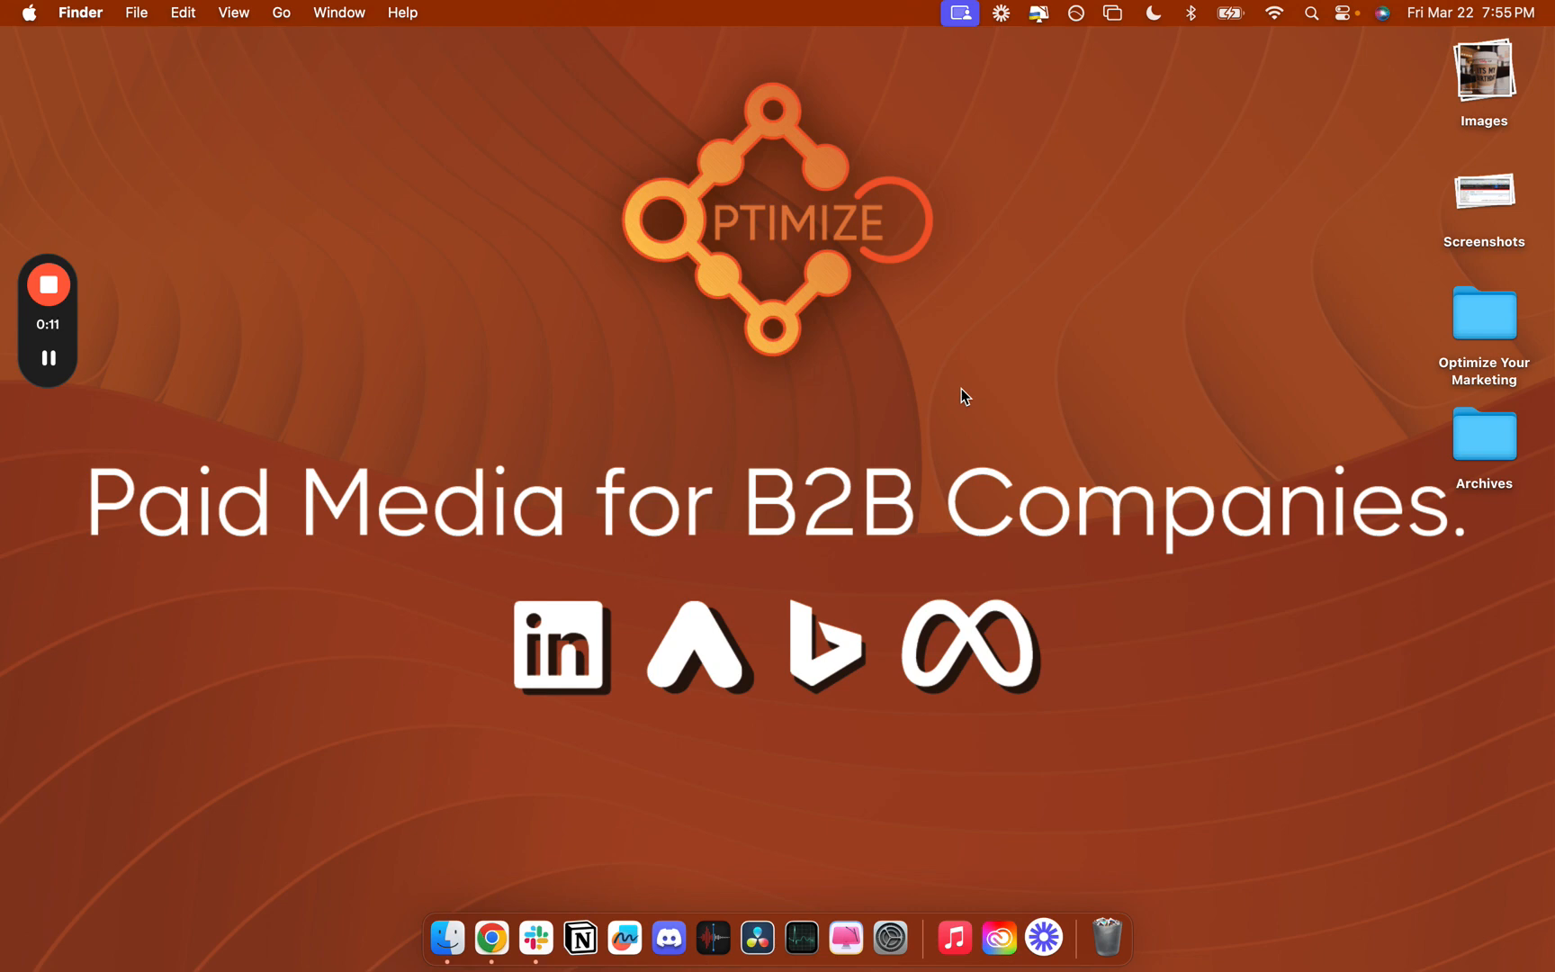
Switch to Chrome, view the Tag Manager workspace overview and bring up Hotjar's New site form.
key(ctrl+Right)
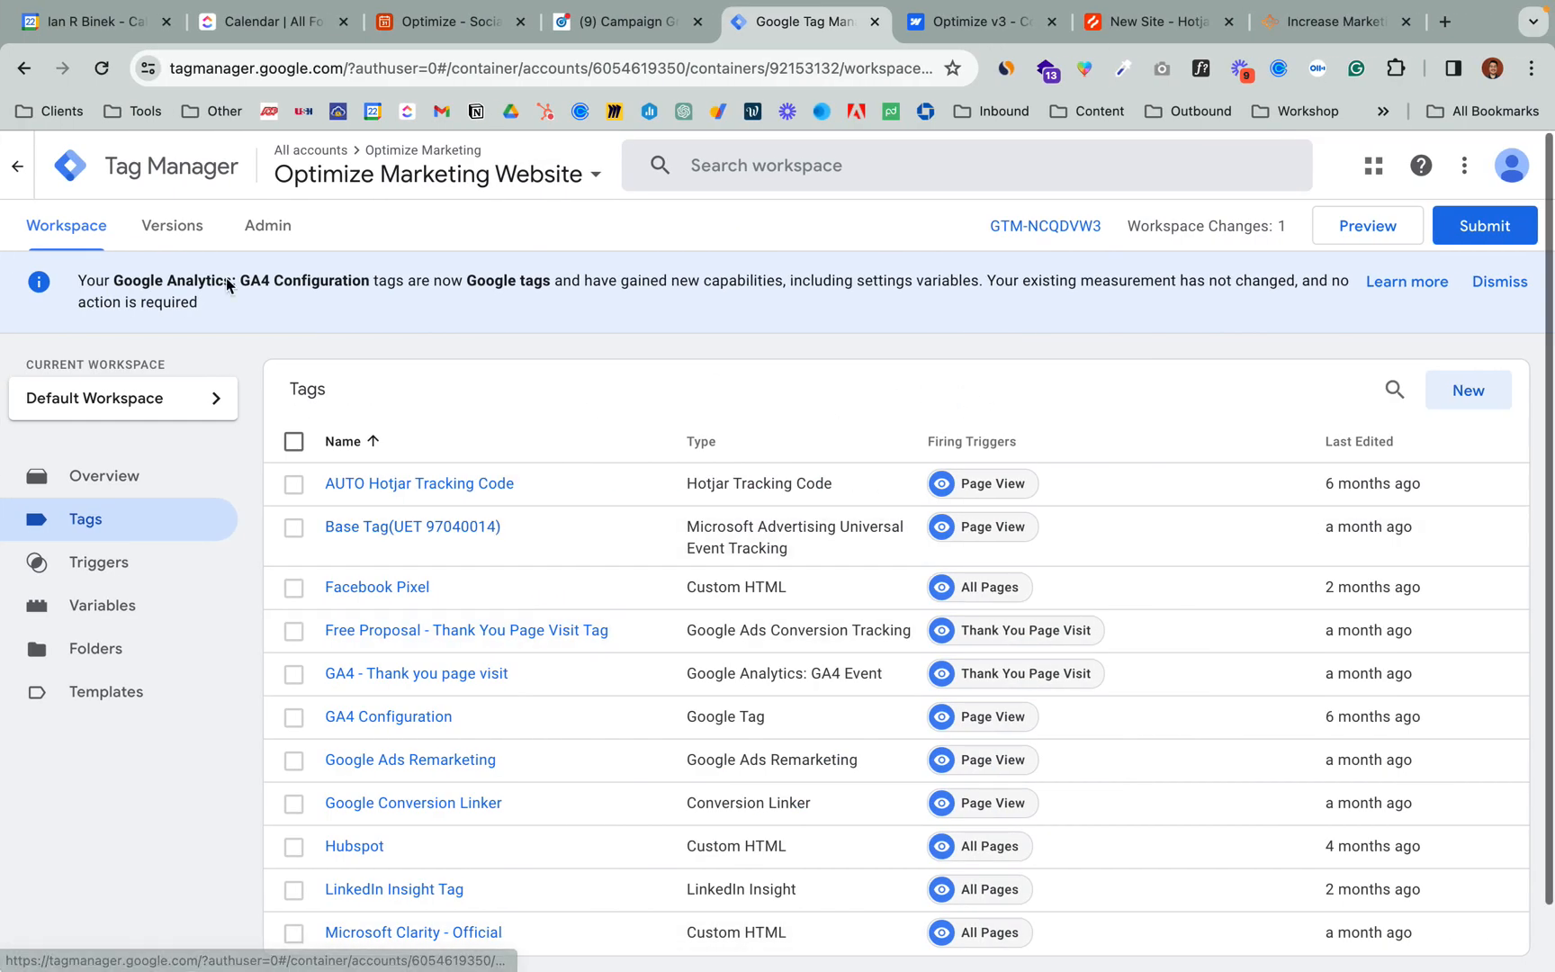
click(90, 475)
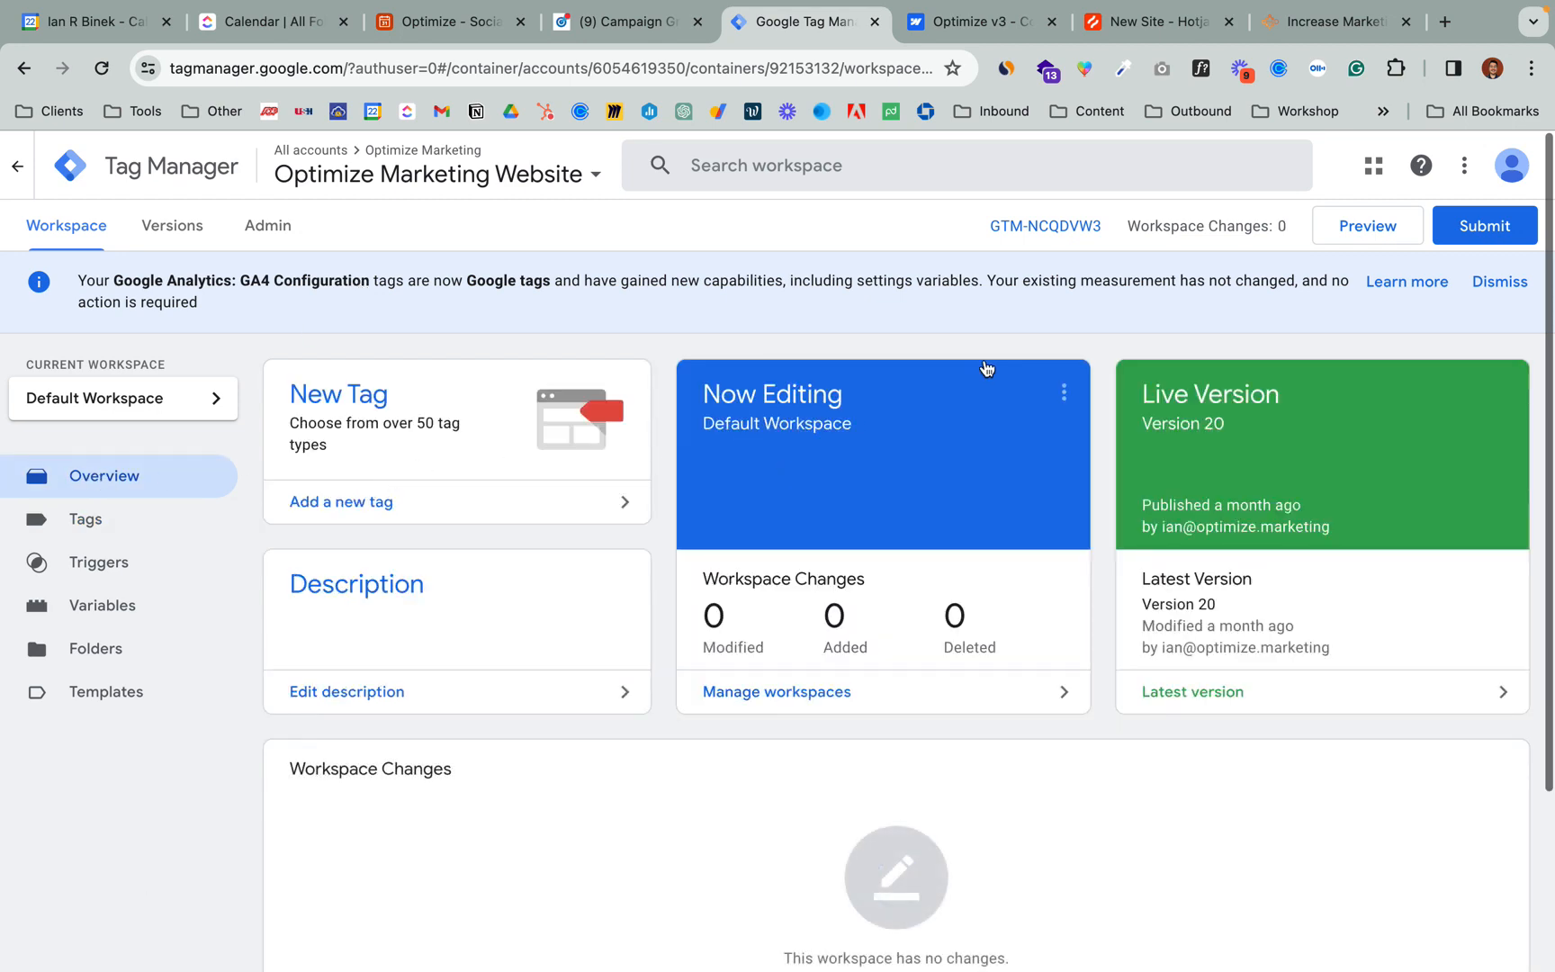
click(1143, 25)
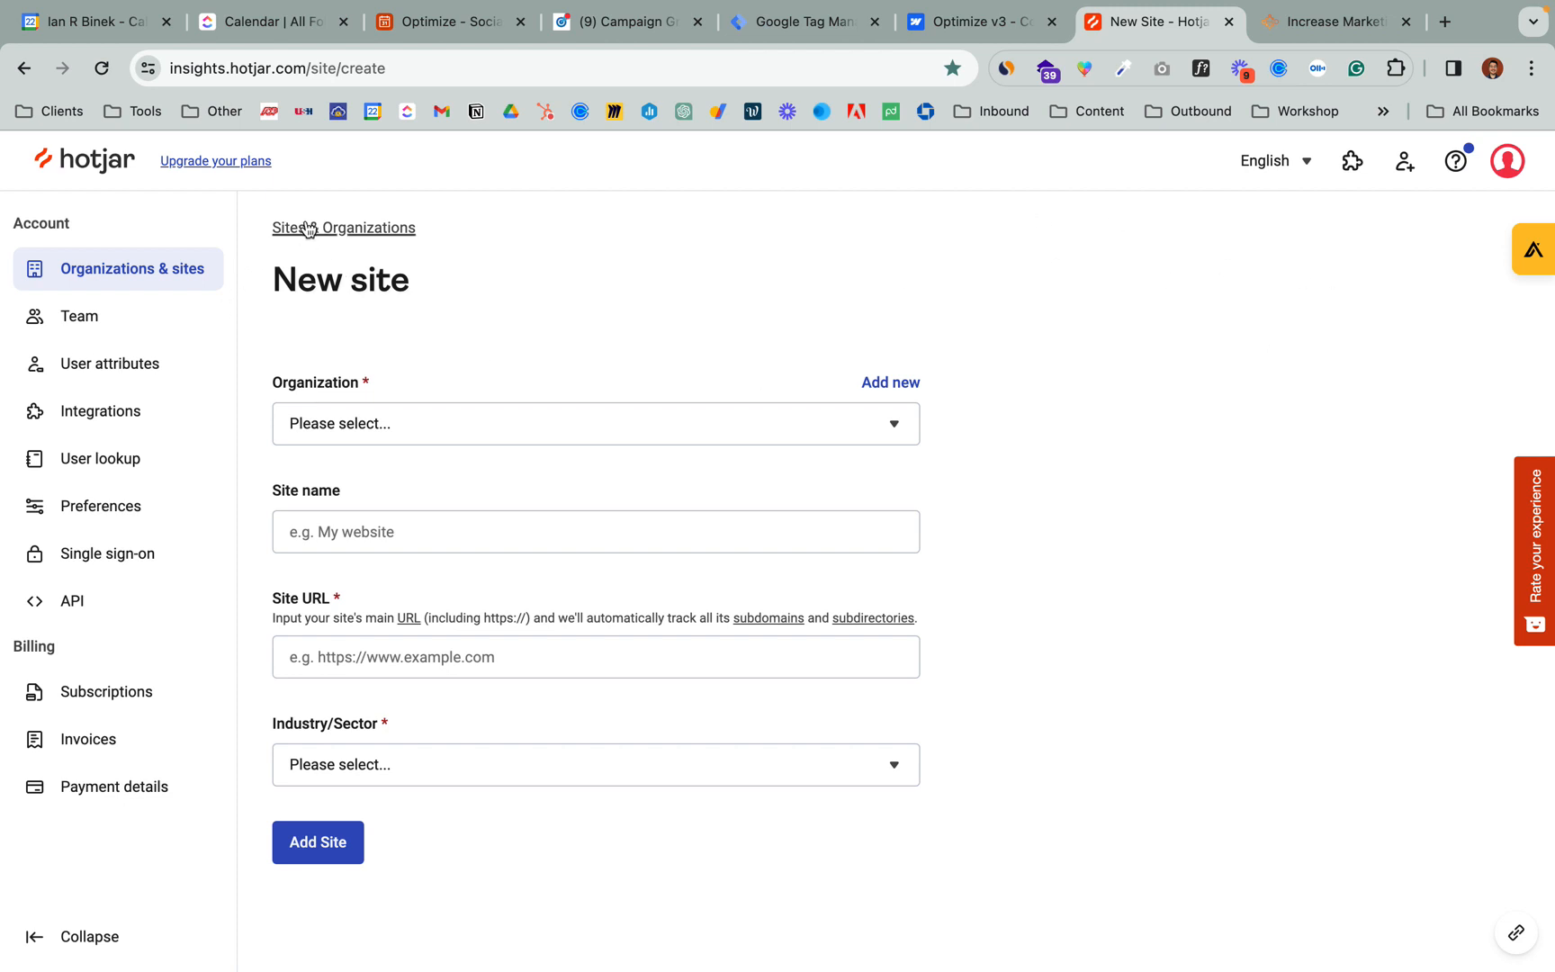
drag(275, 279, 552, 308)
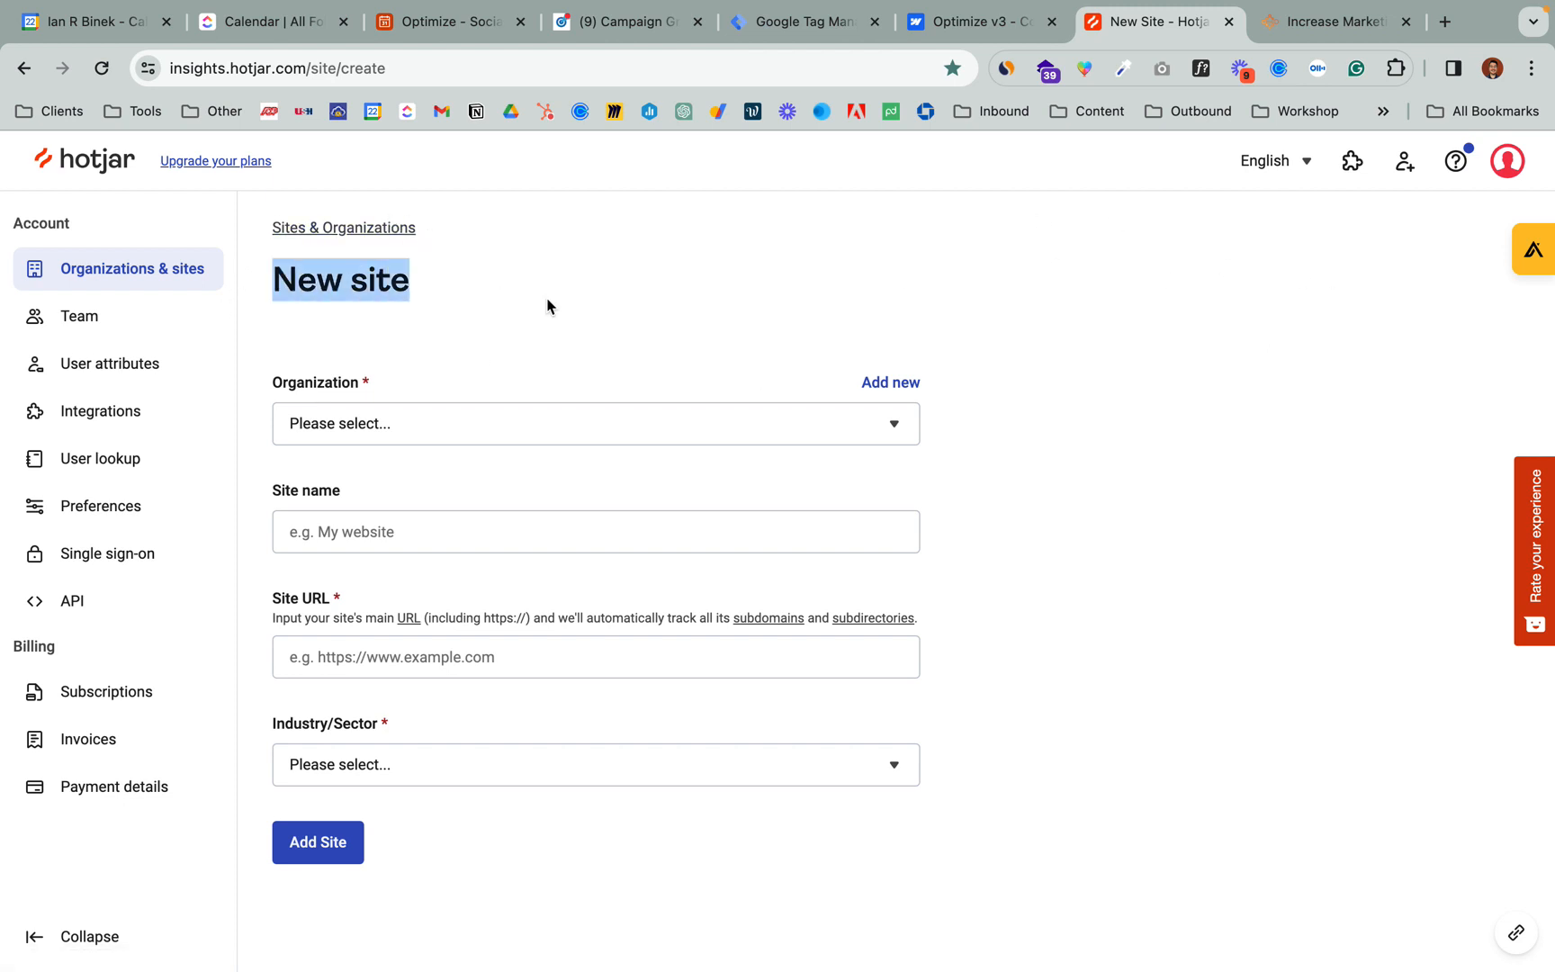
Add a new organization named Test Company from the New site form.
click(891, 386)
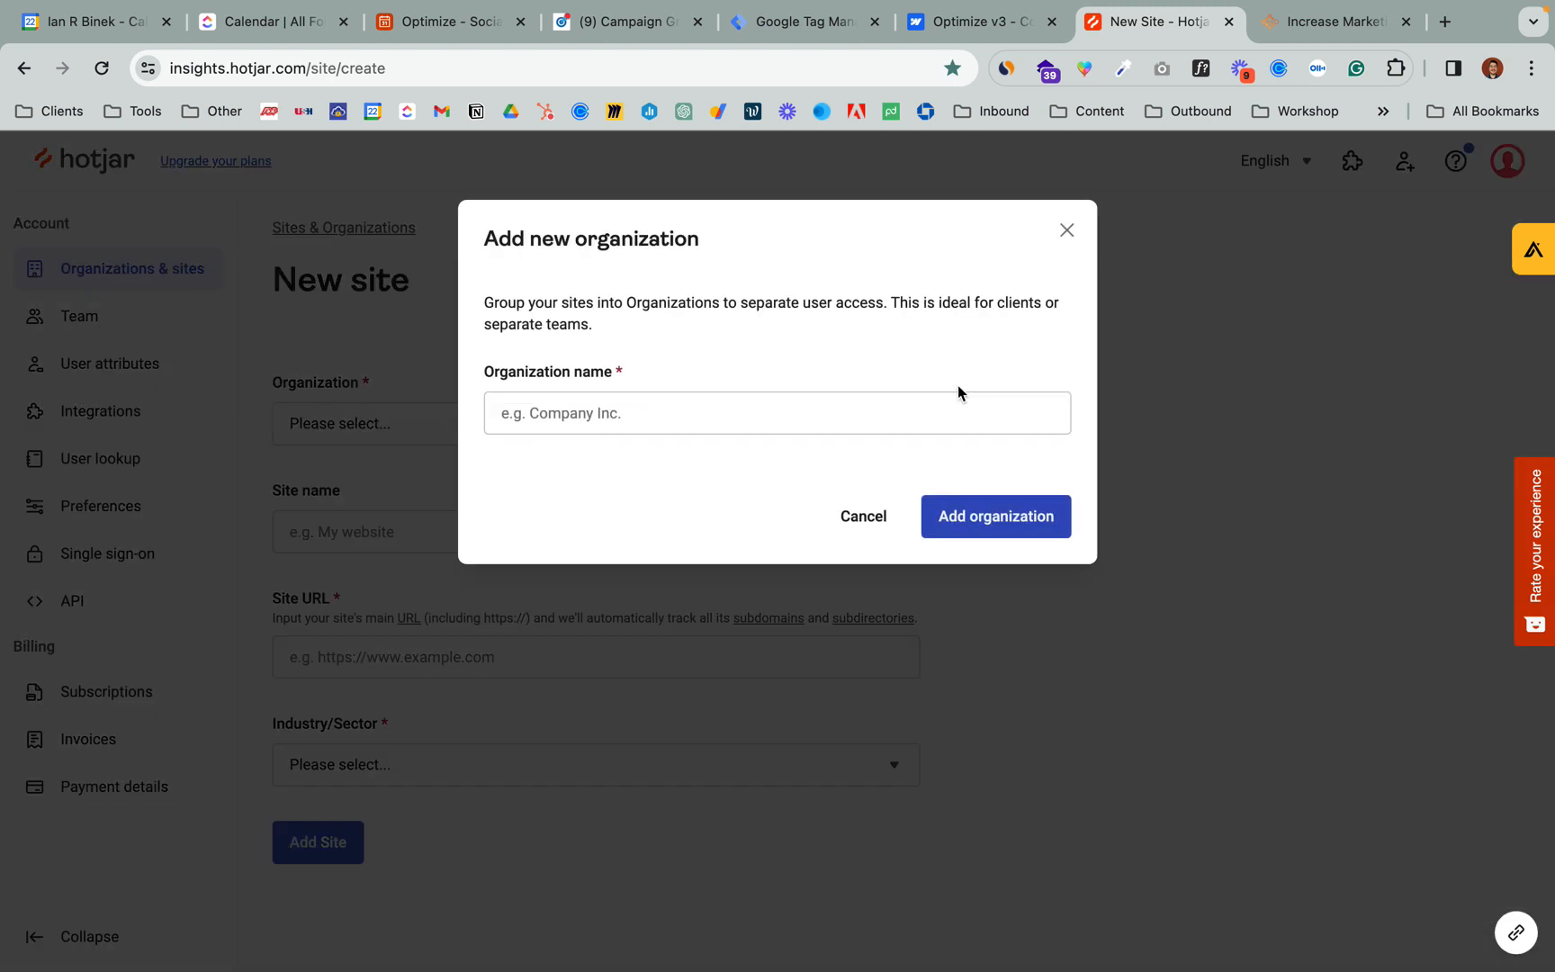
click(790, 423)
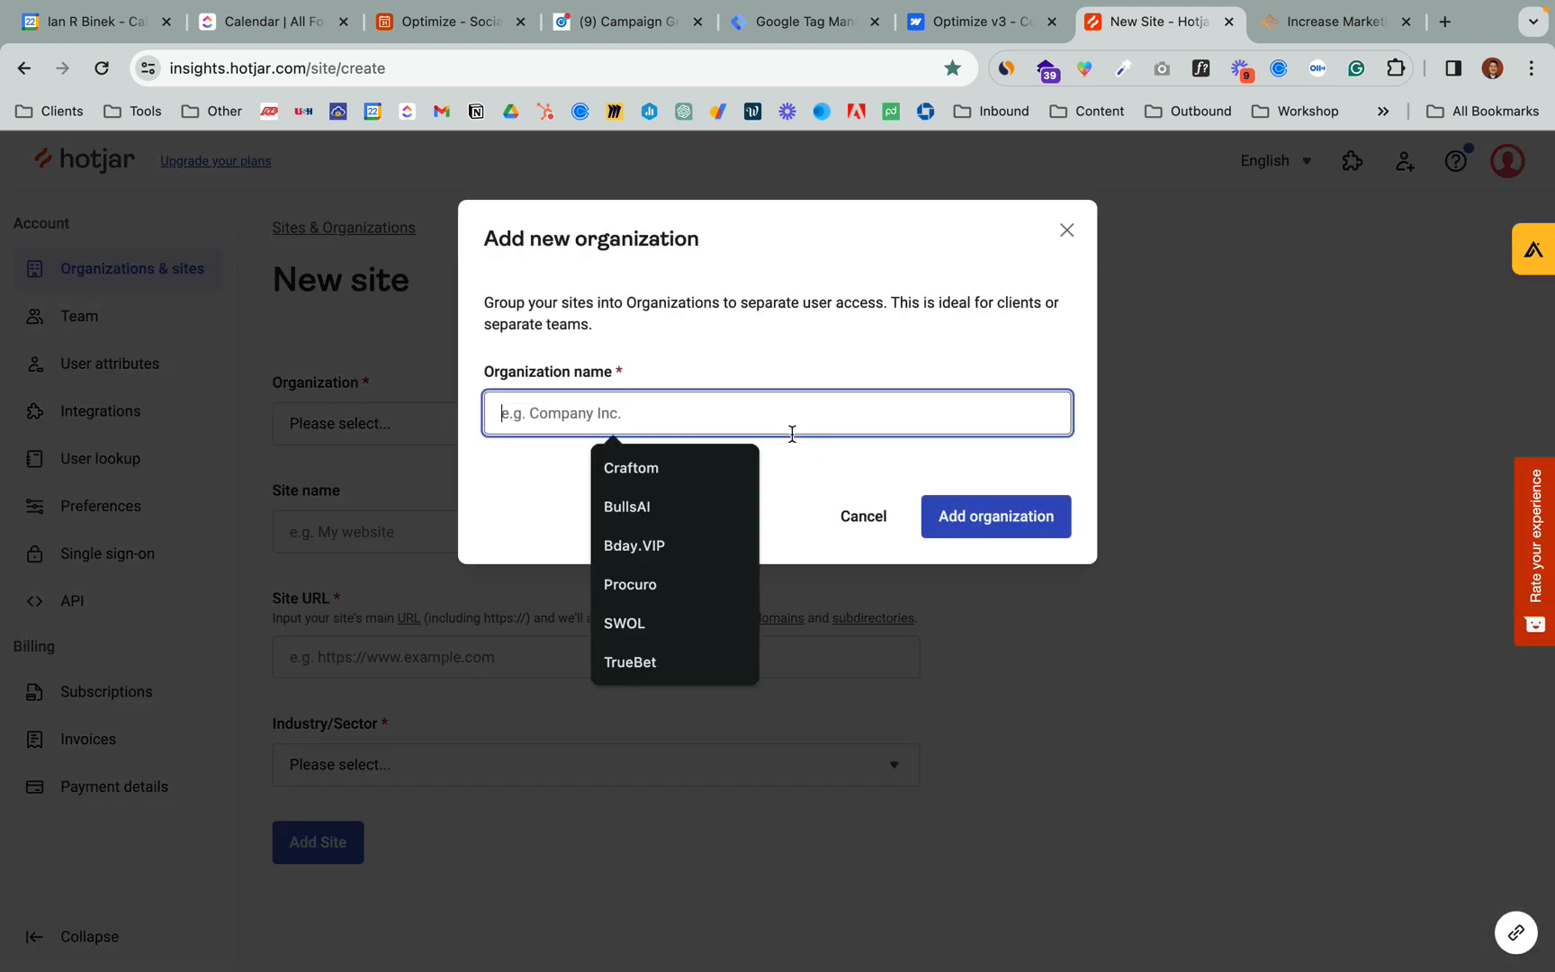
text(Test Company)
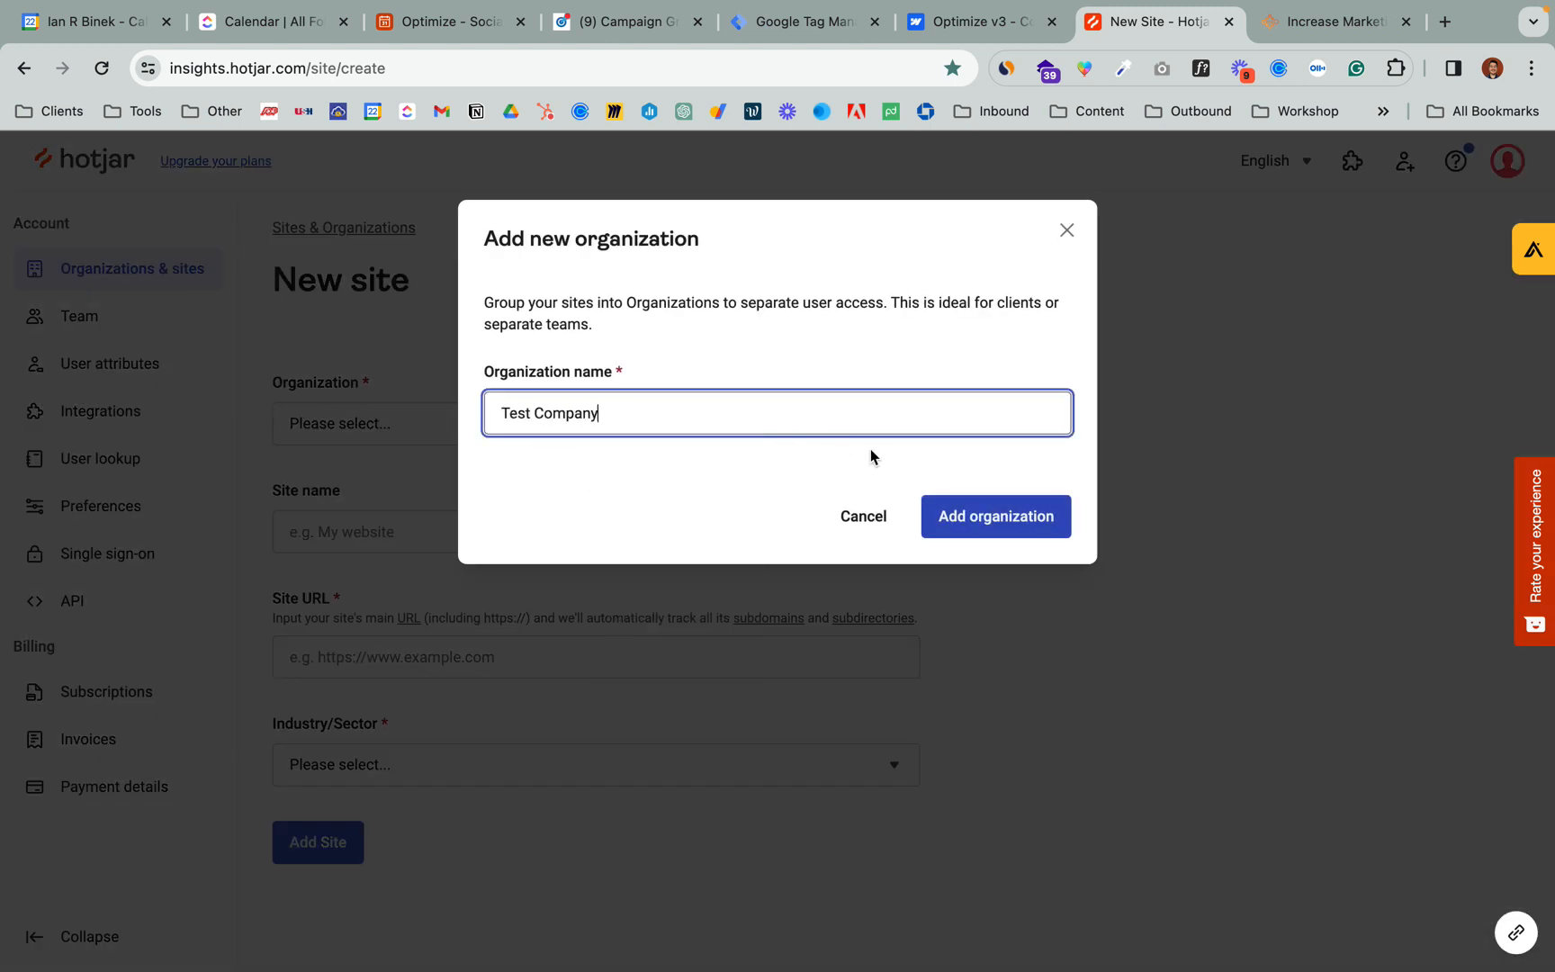
click(982, 518)
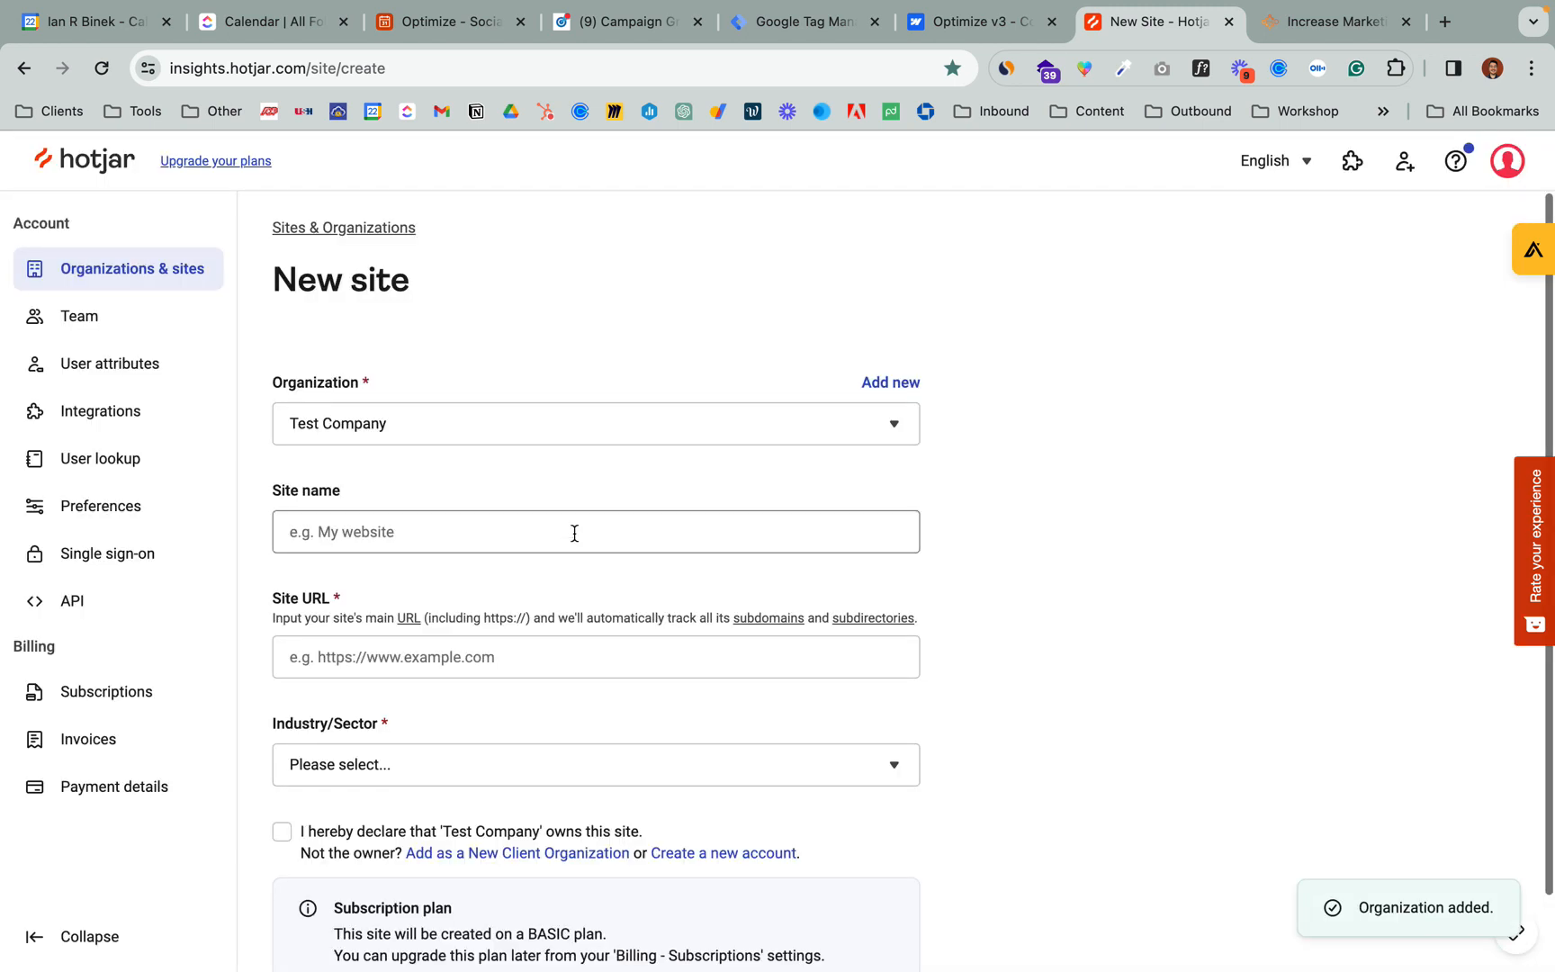
click(472, 539)
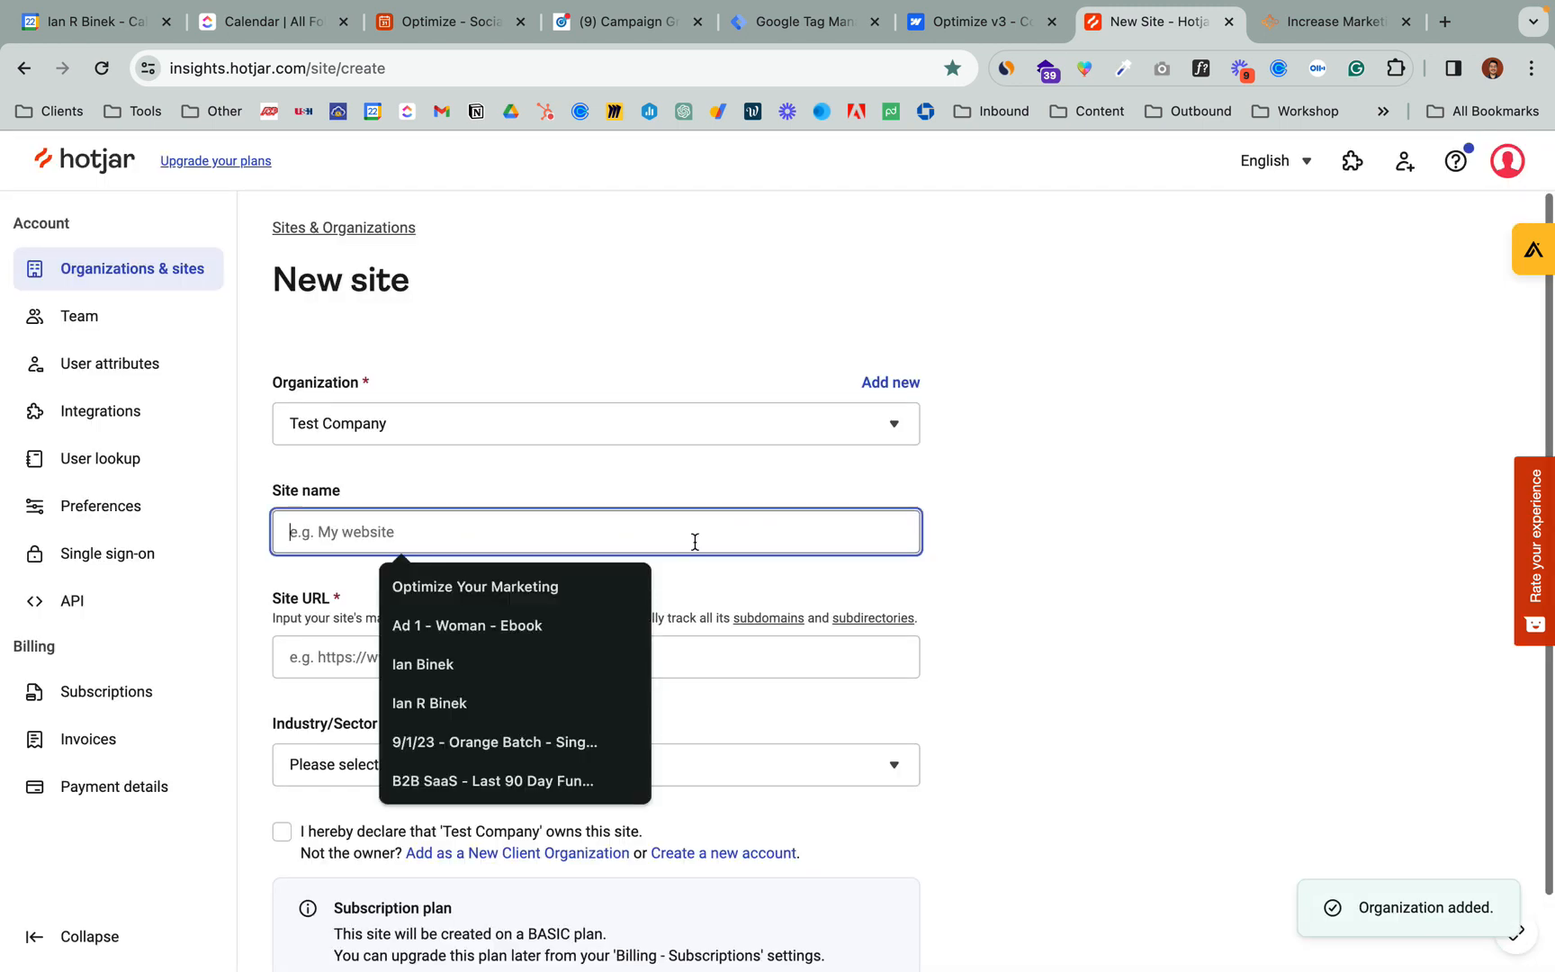
text(Test Company Site)
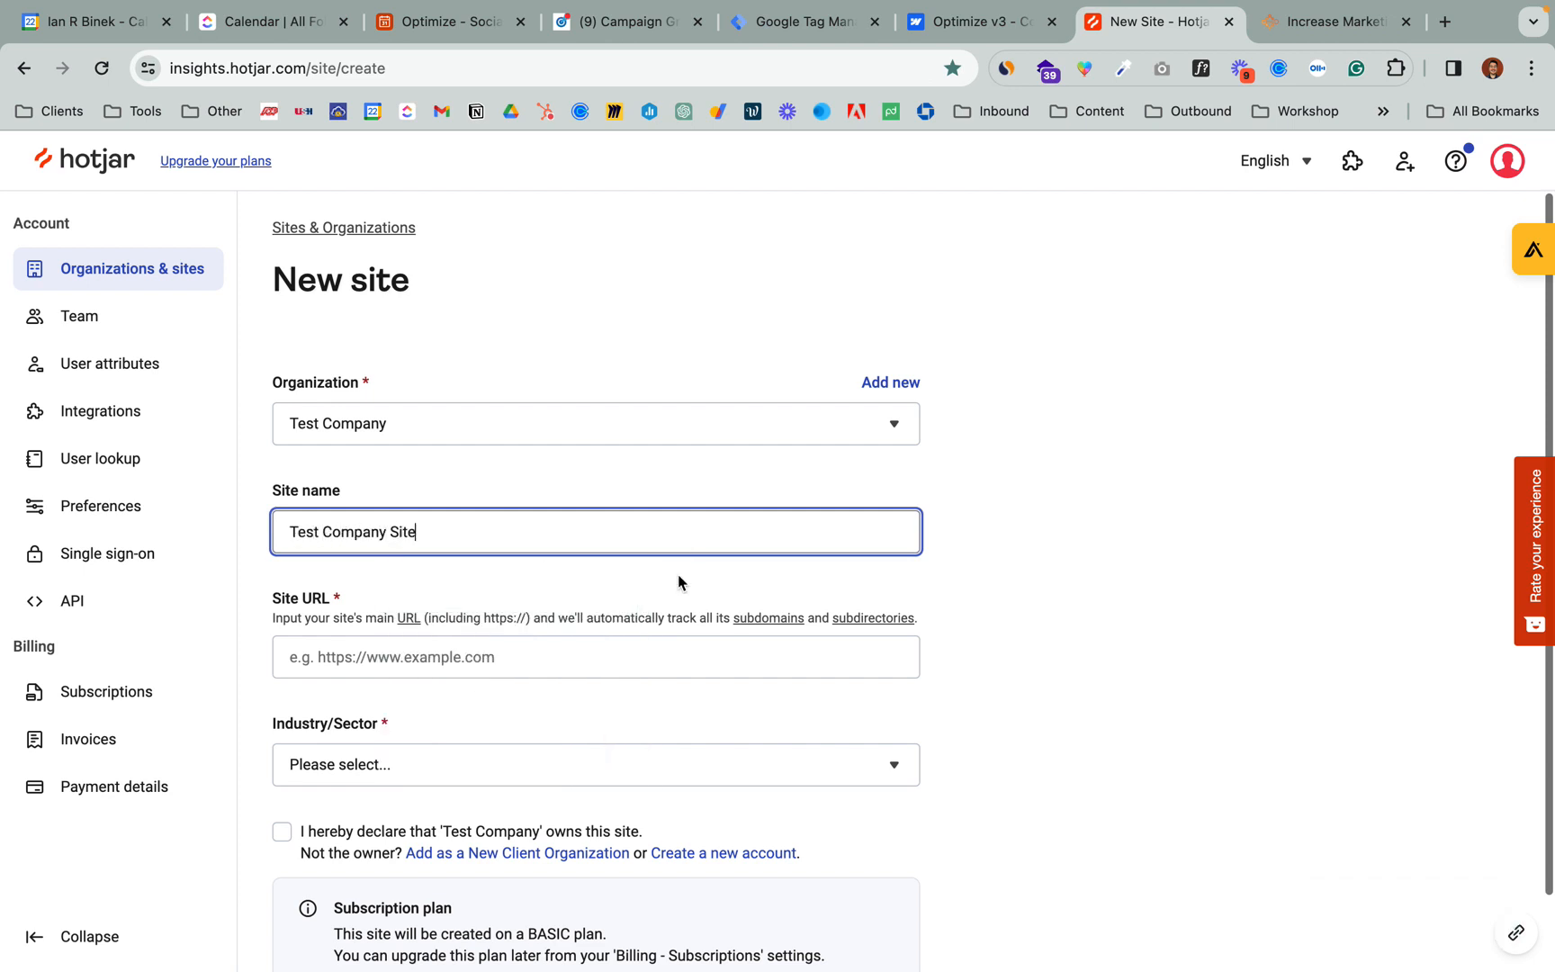
click(520, 642)
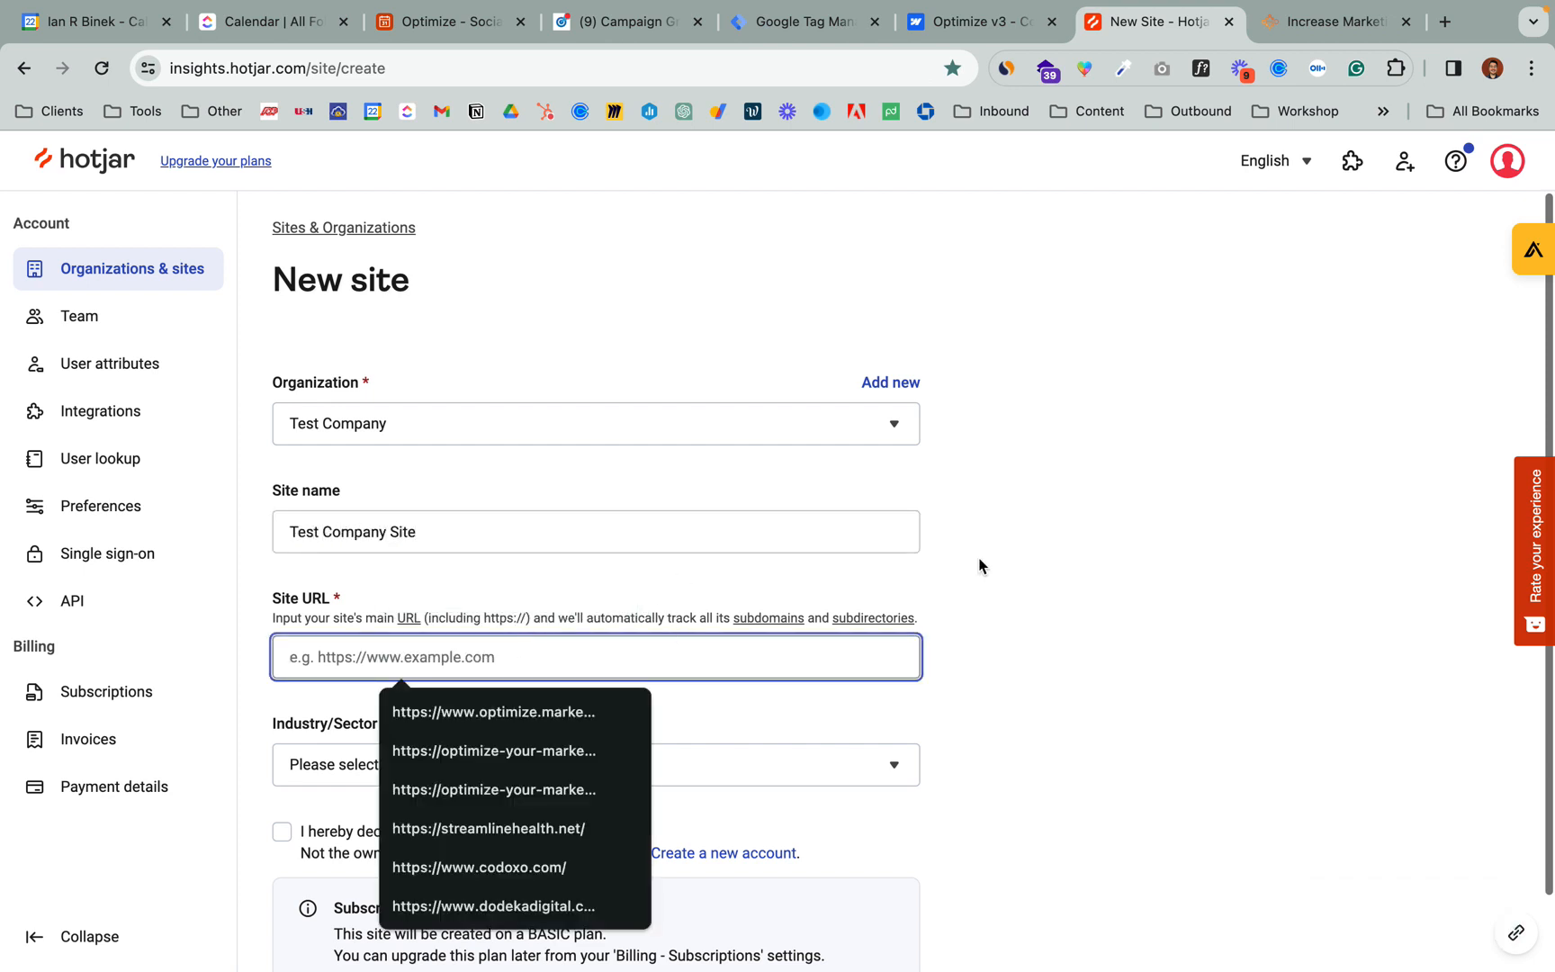
click(553, 717)
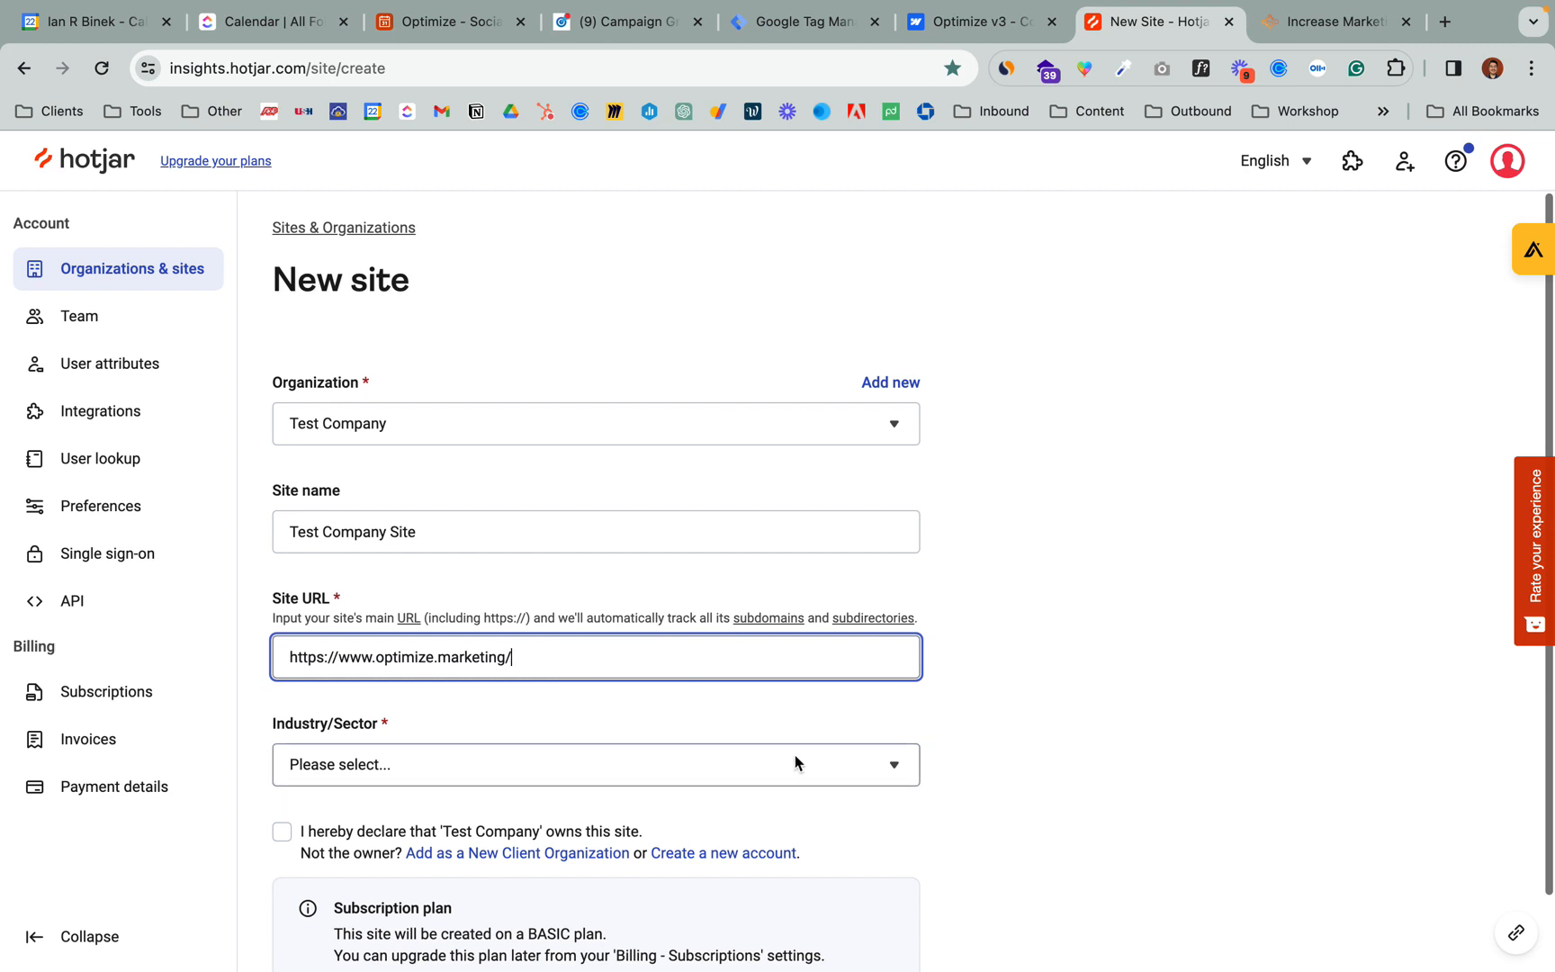
Set the industry to E-commerce, declare that Test Company owns the site, and add the site.
click(659, 767)
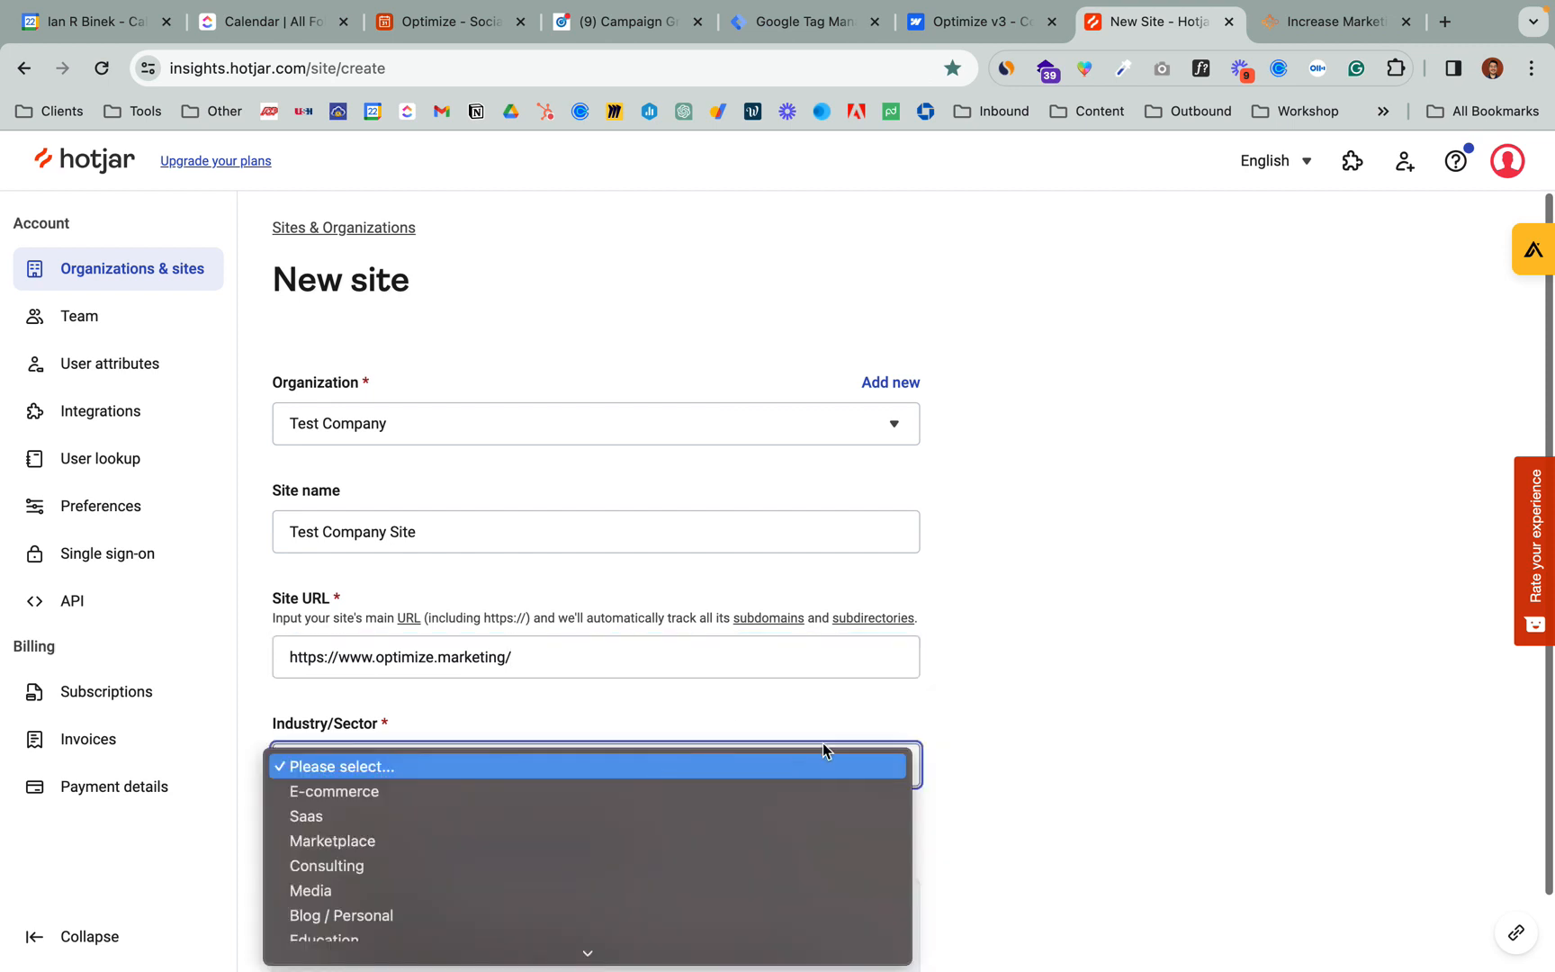
click(576, 793)
scroll(1005, 759, down, 2)
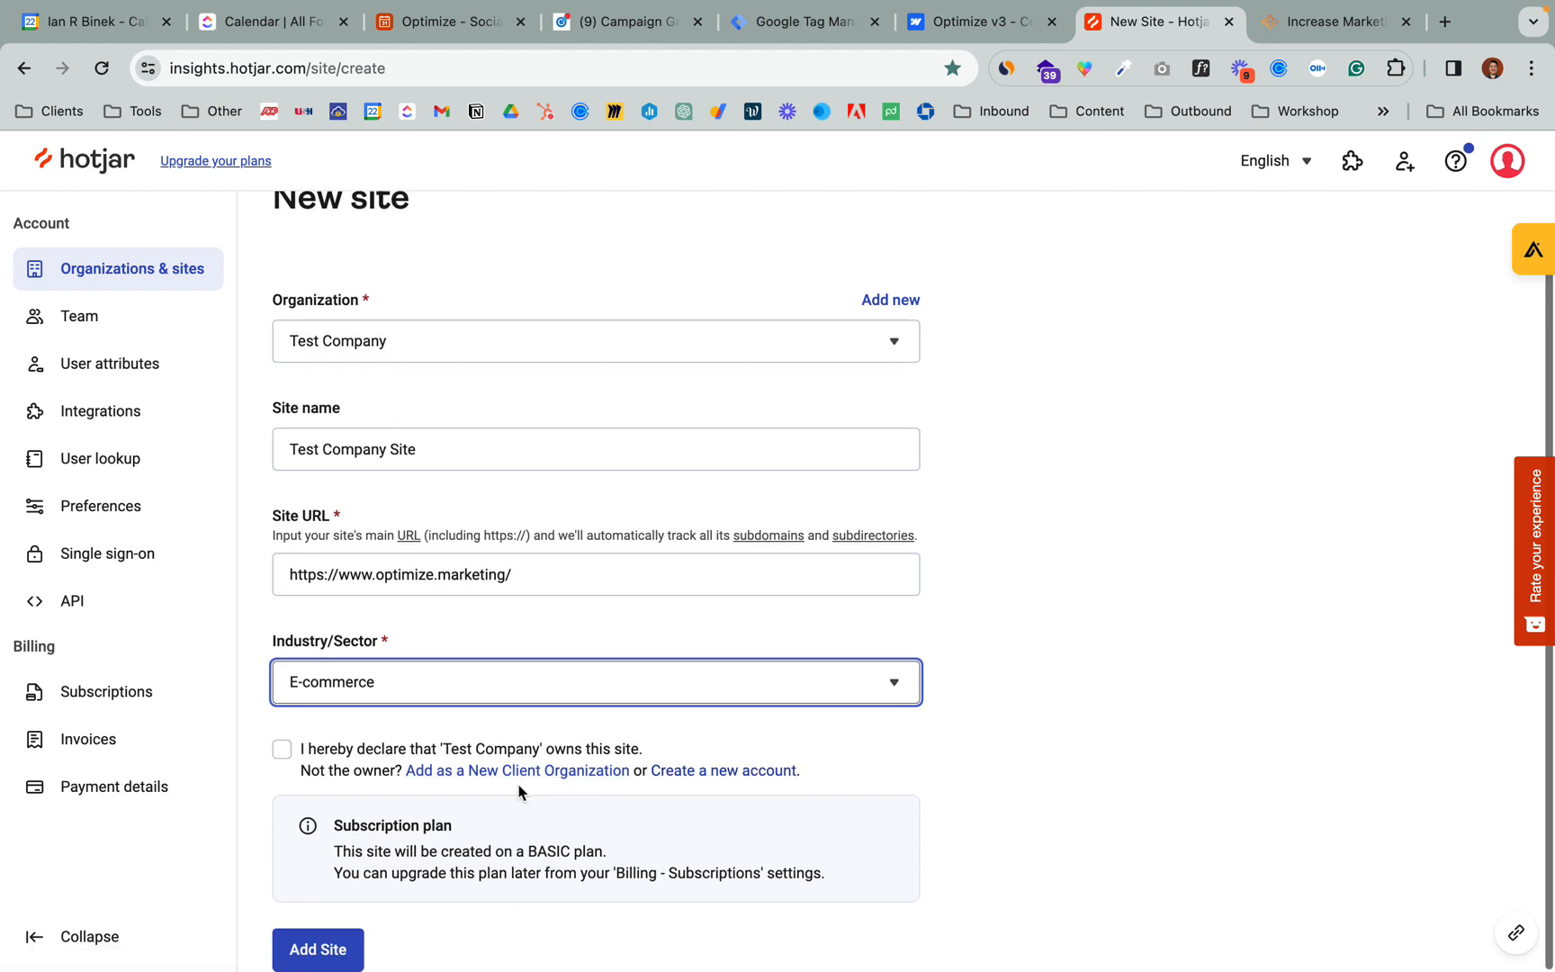
click(281, 749)
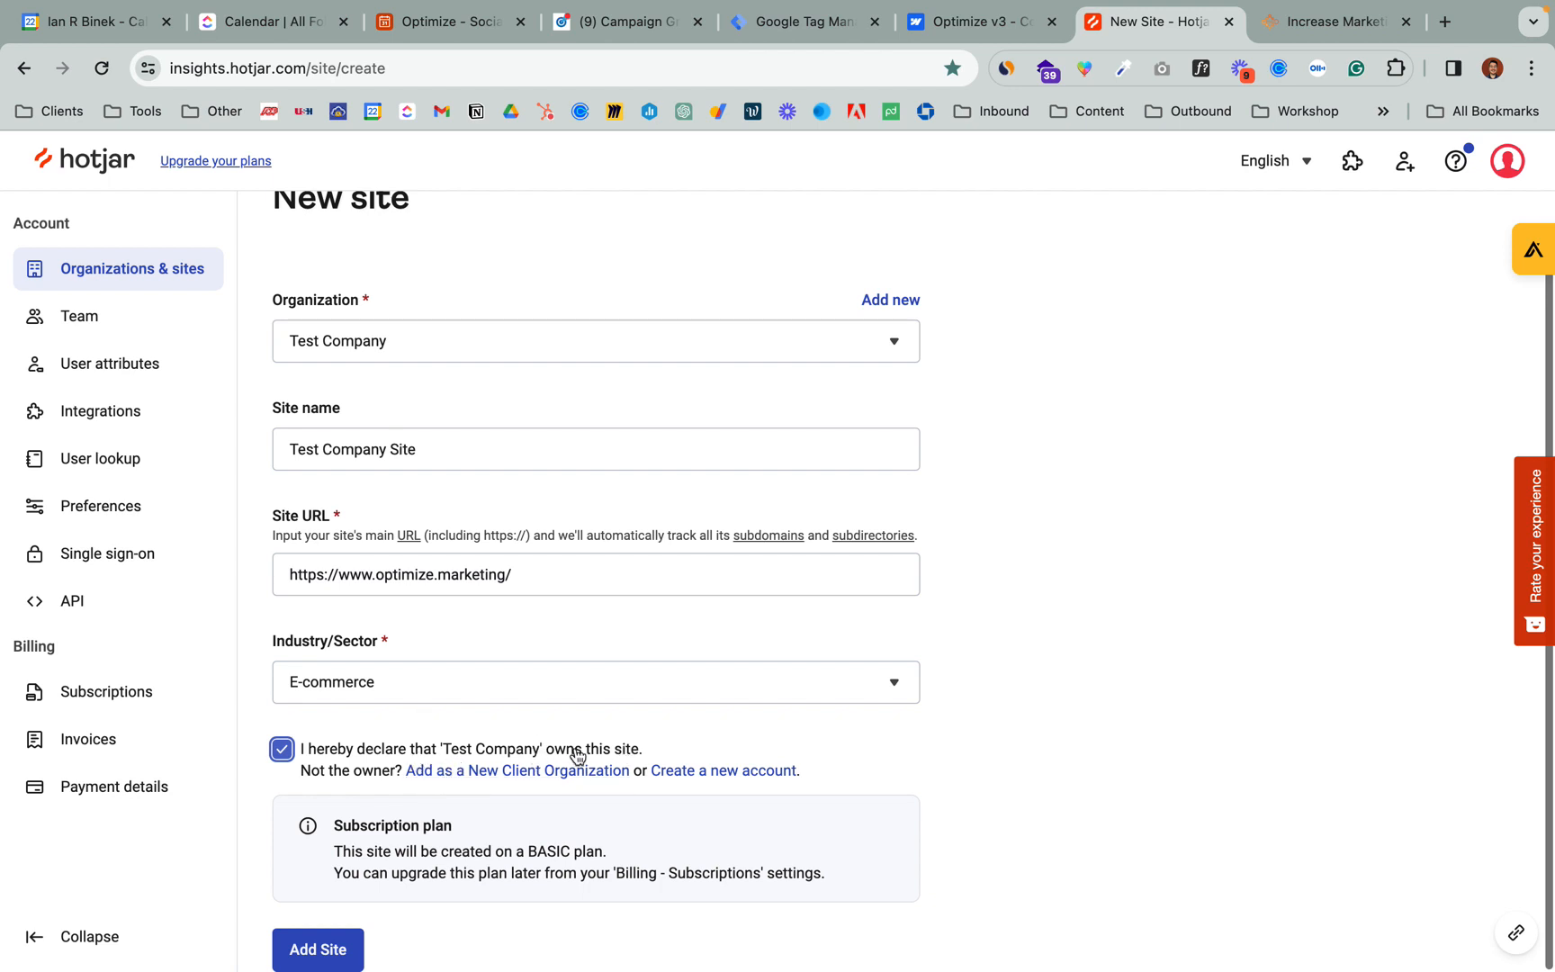
click(336, 957)
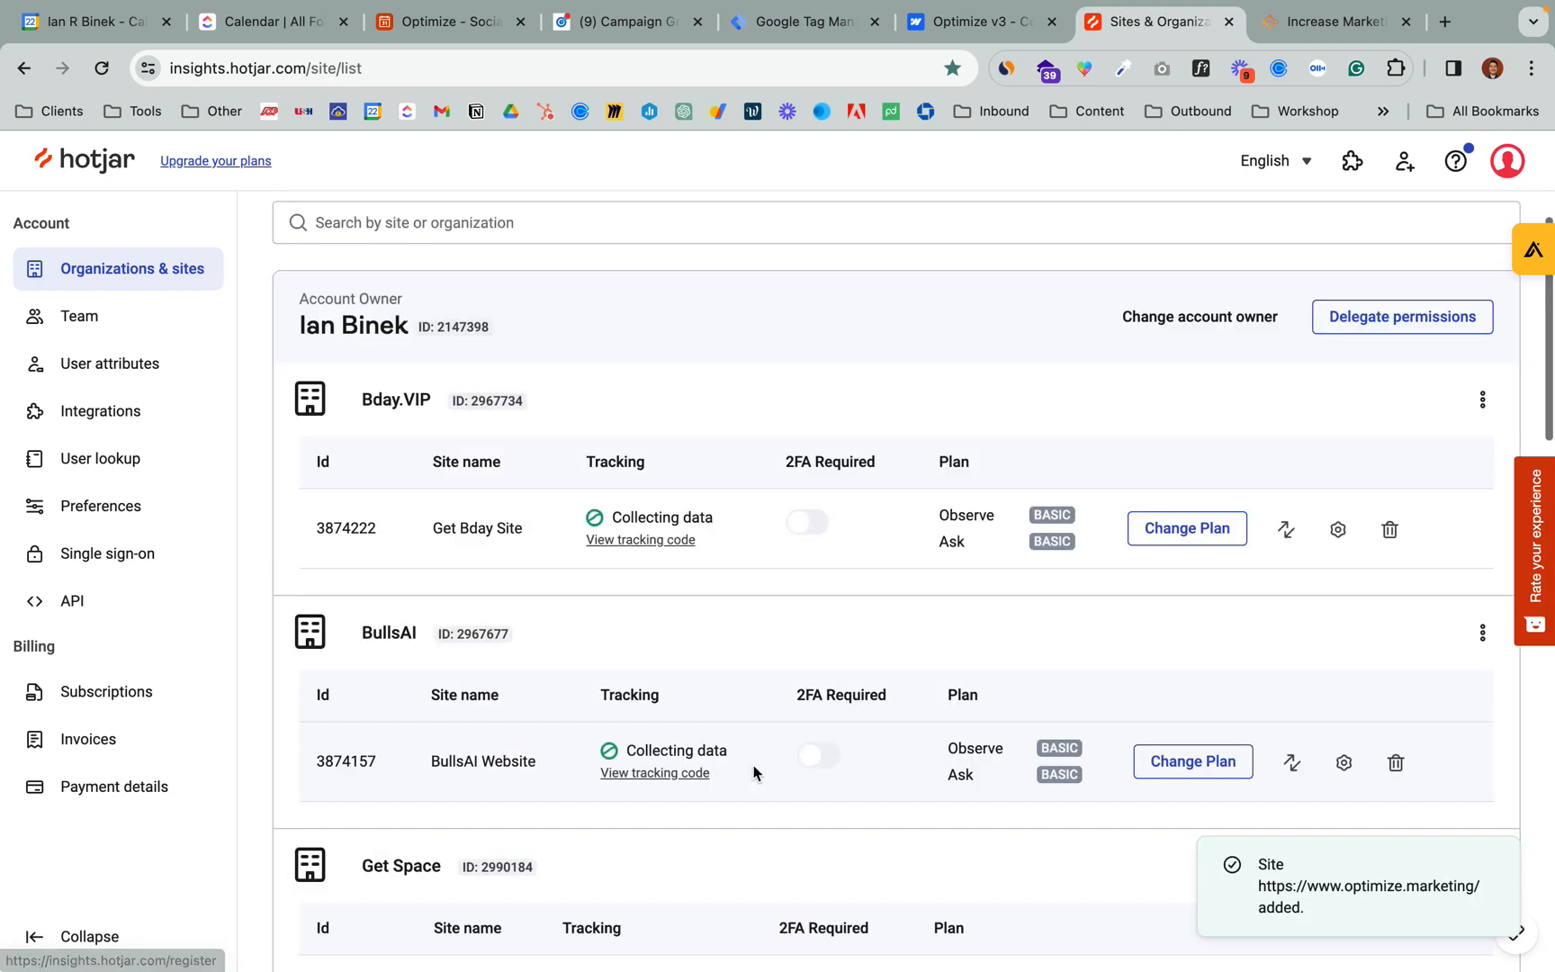
Open the manual installation instructions for Test Company Site and copy its site ID.
scroll(652, 757, down, 5)
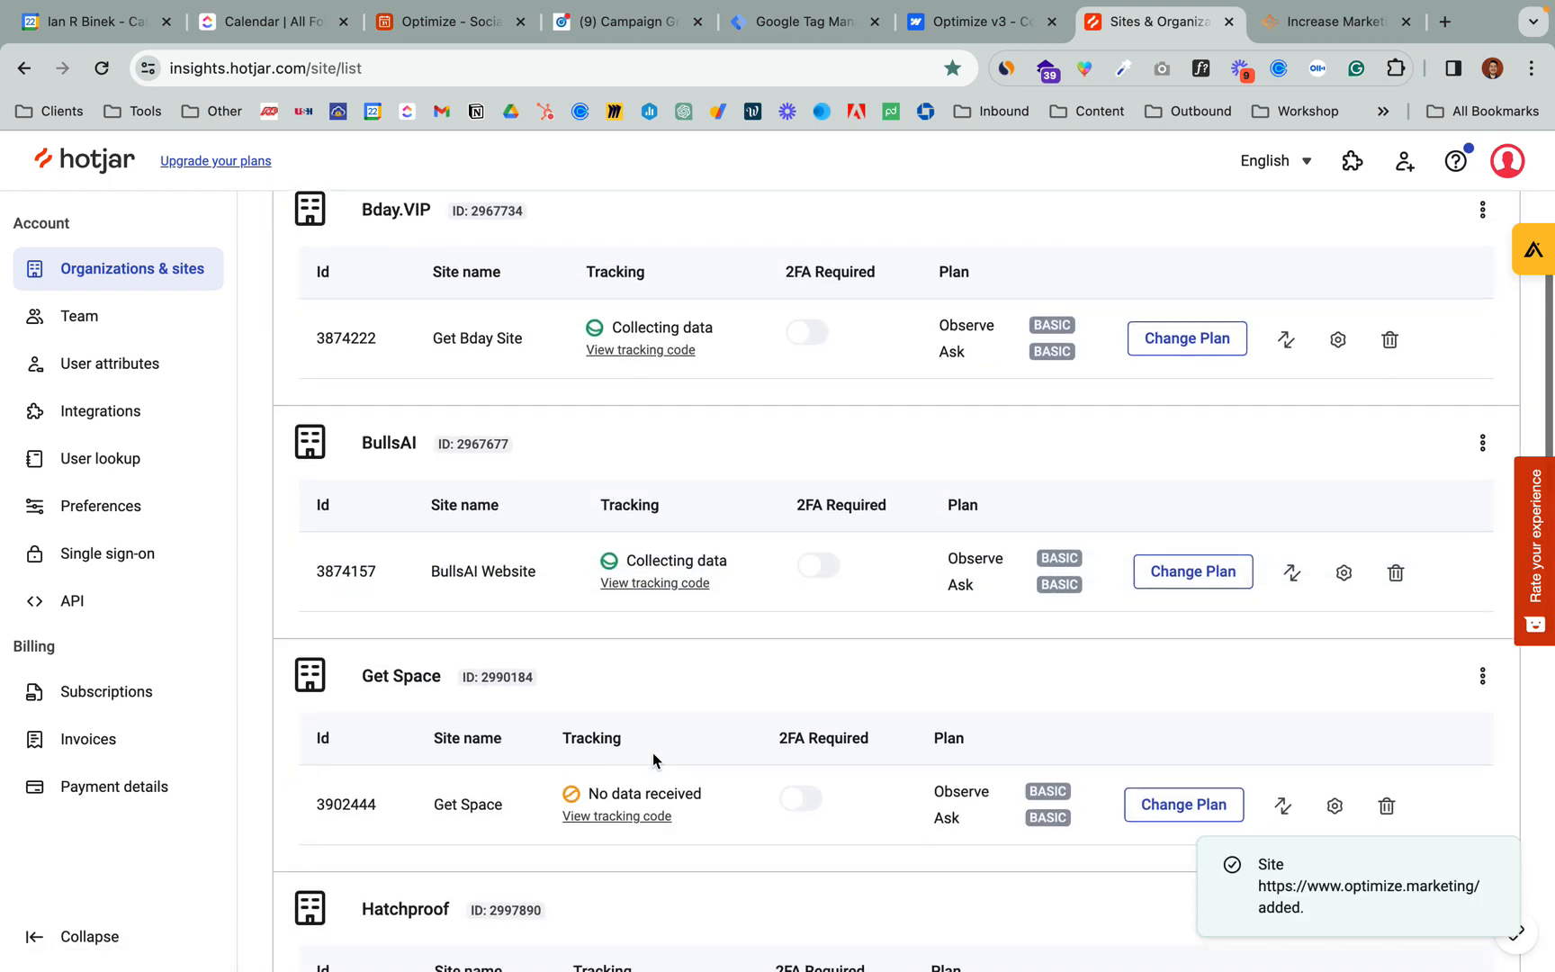
scroll(652, 761, down, 6)
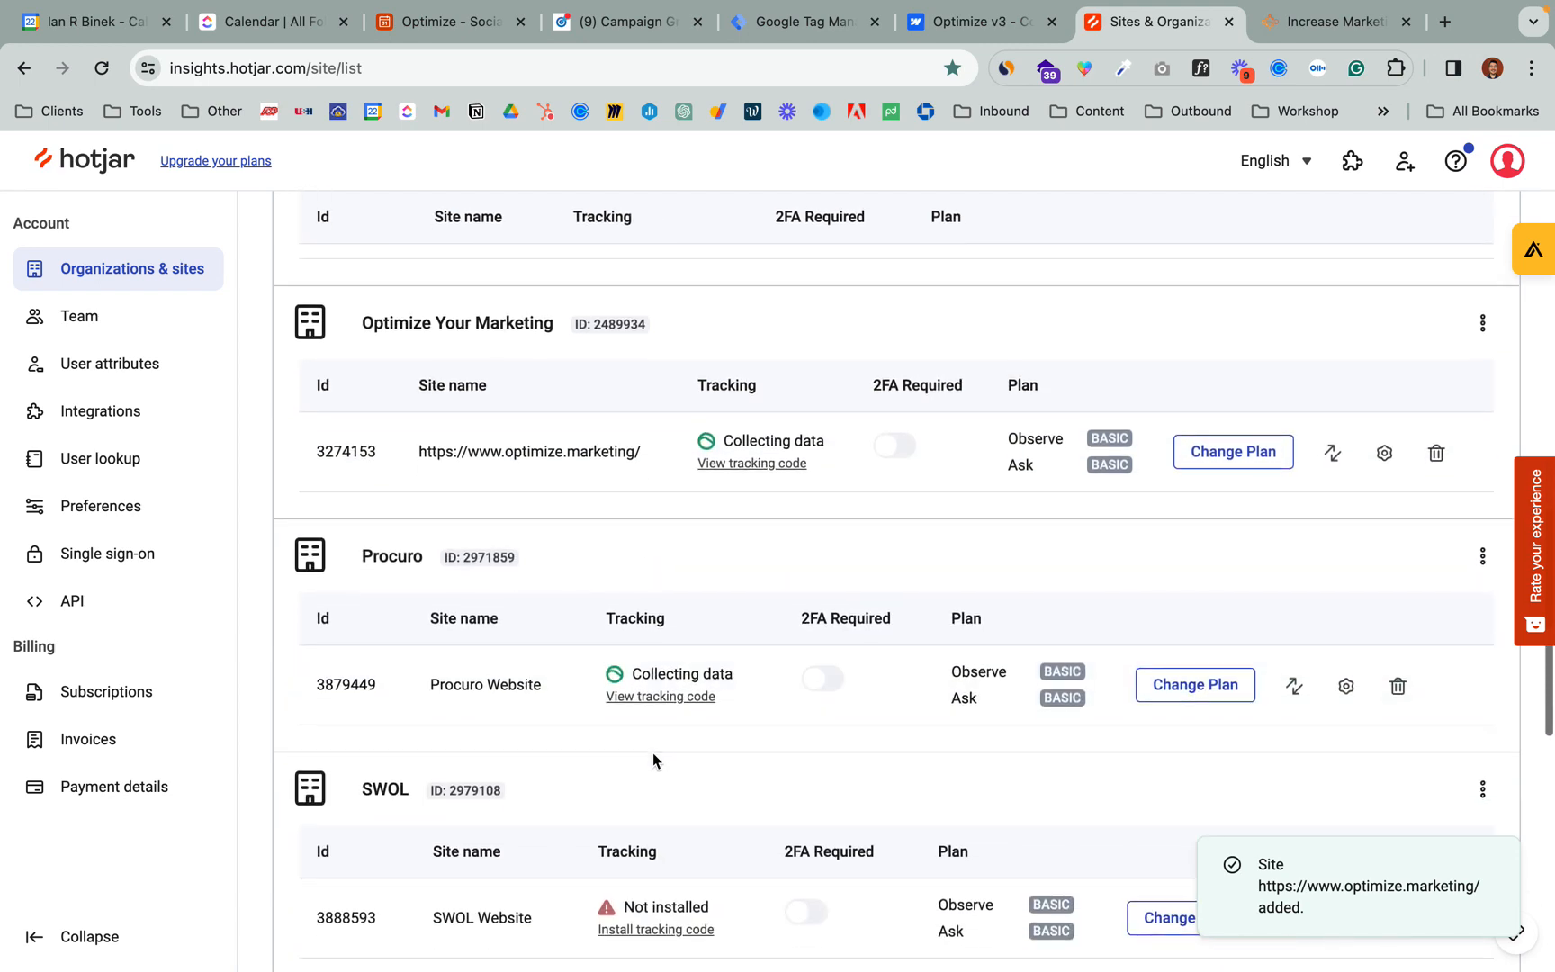
scroll(652, 760, down, 5)
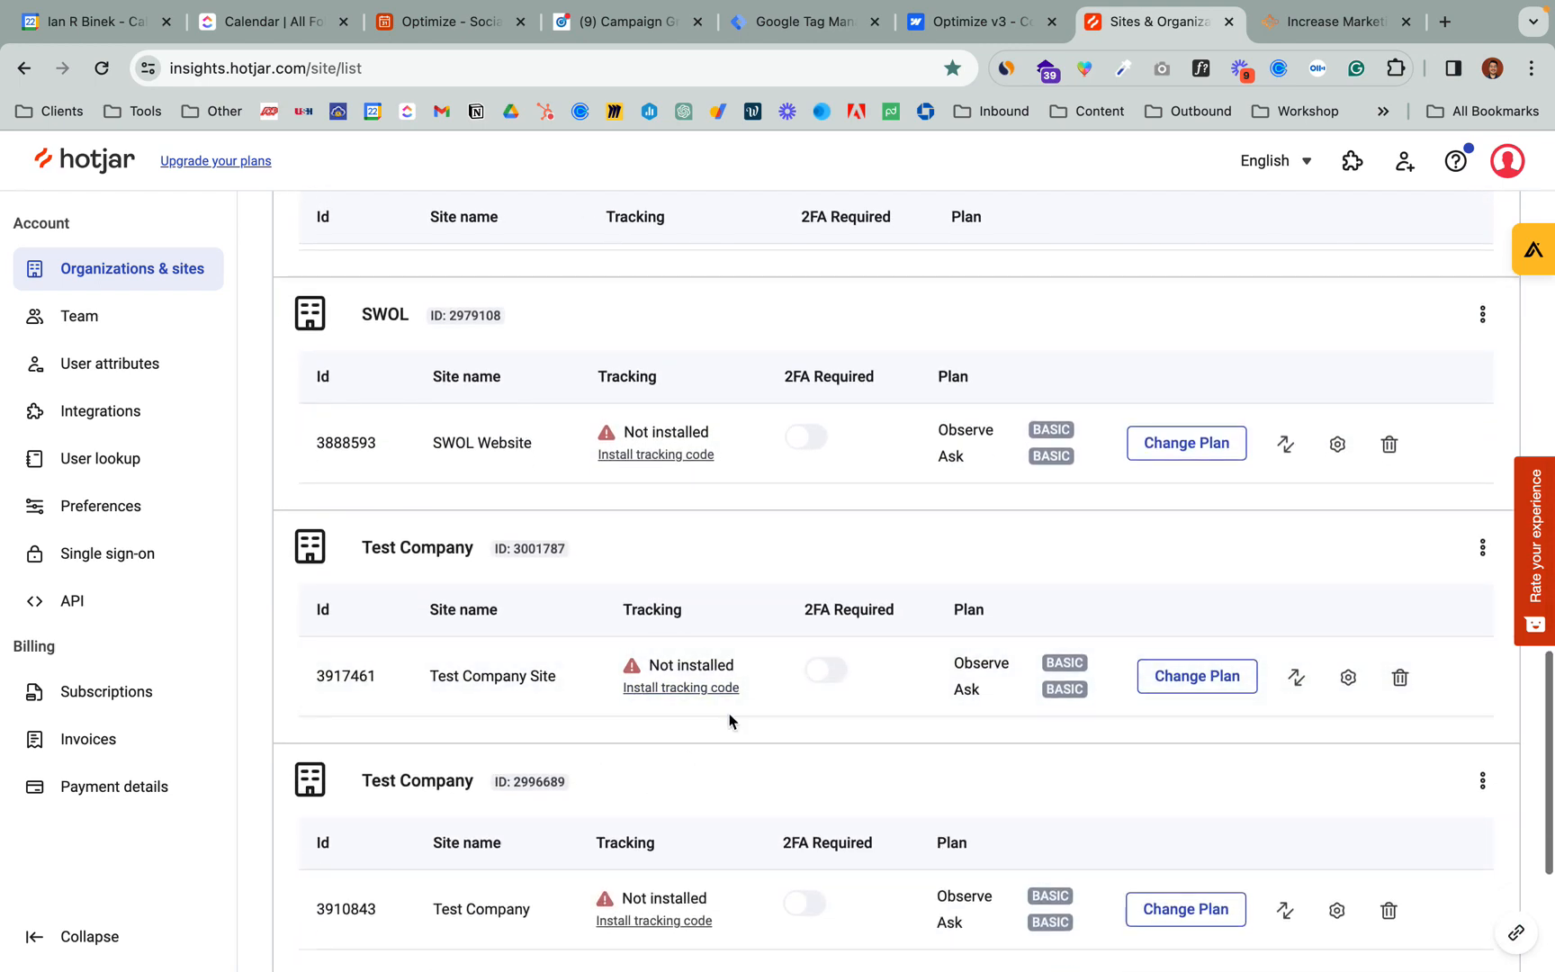
click(683, 689)
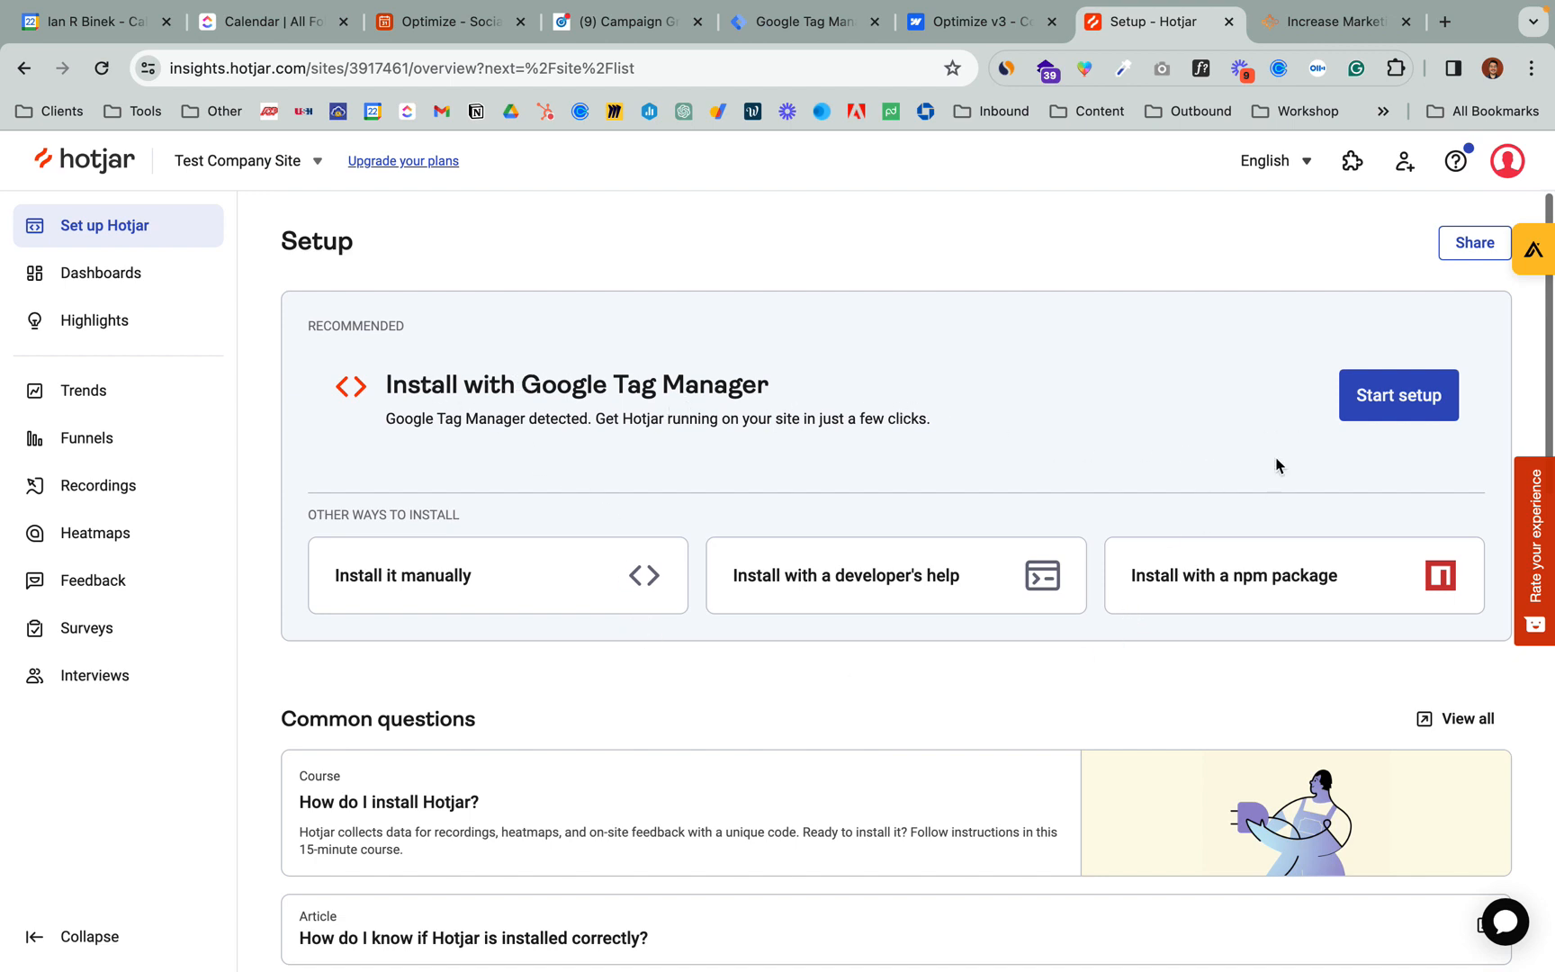
click(443, 592)
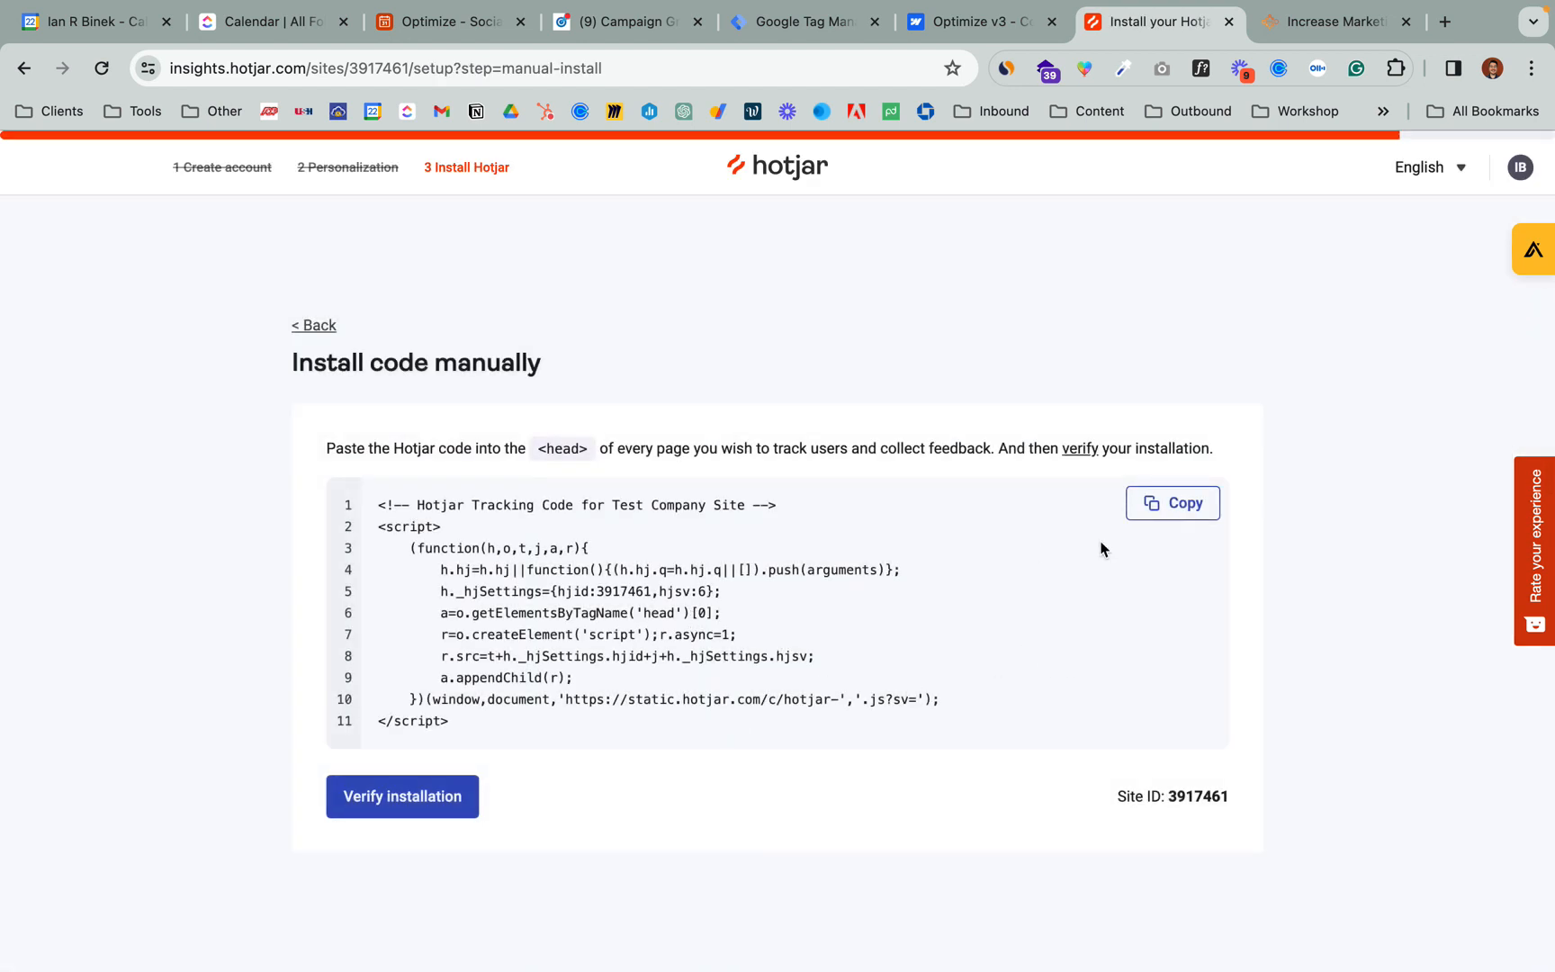
mouse_move(1178, 795)
drag(1170, 797, 1219, 788)
Switch to Google Tag Manager and create a new tag named Hotjar Test Company.
click(811, 33)
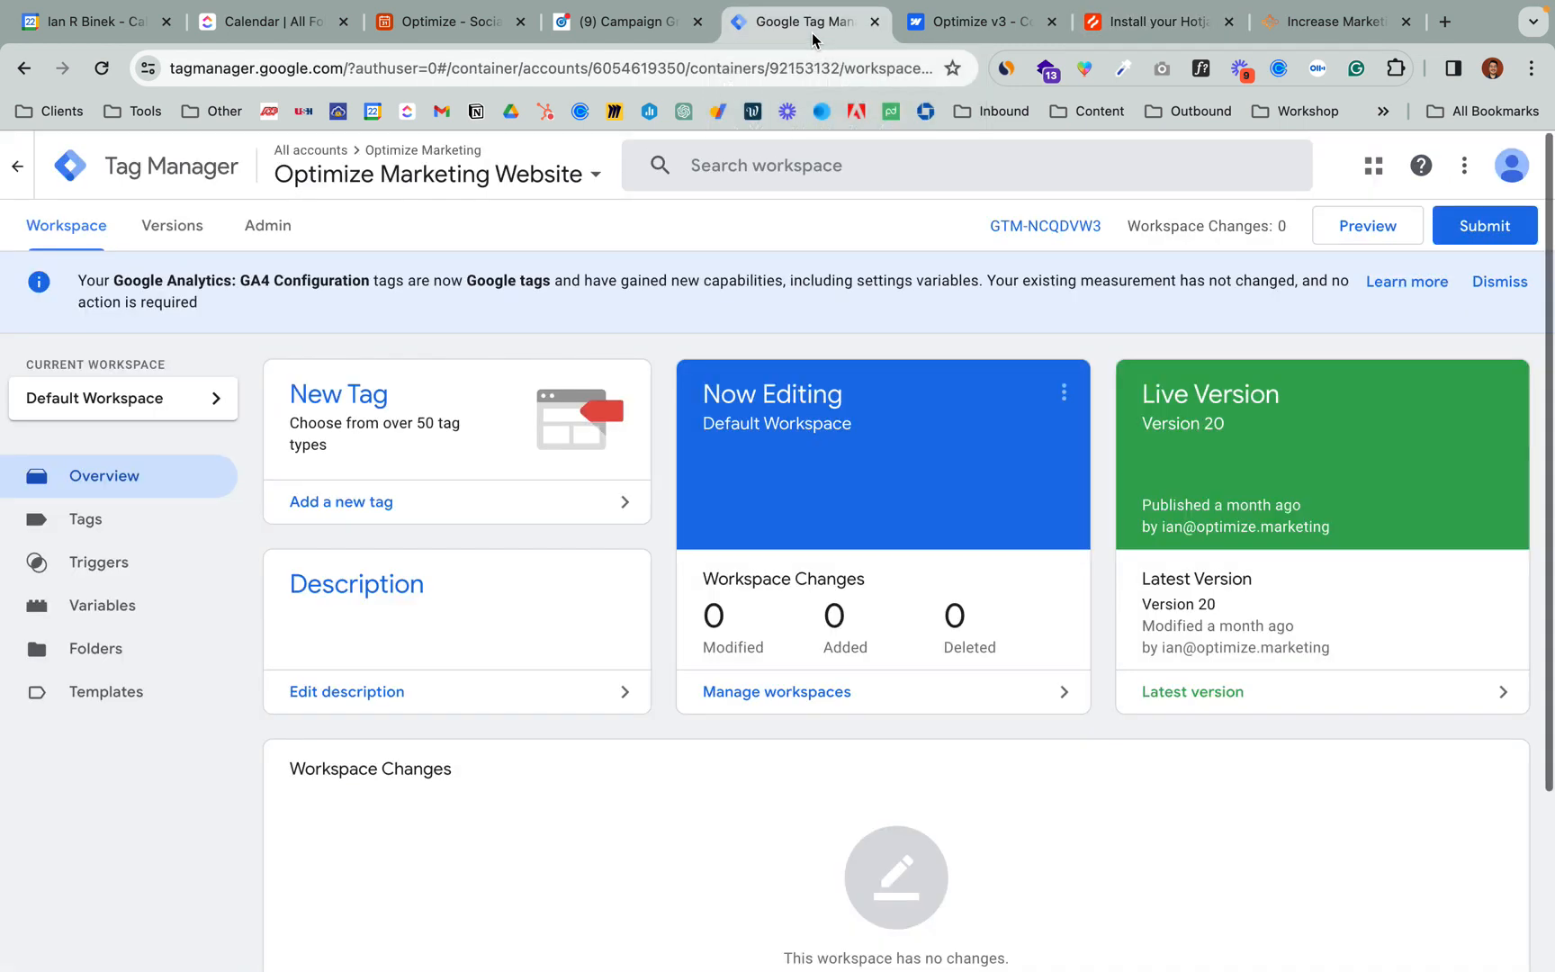
click(99, 529)
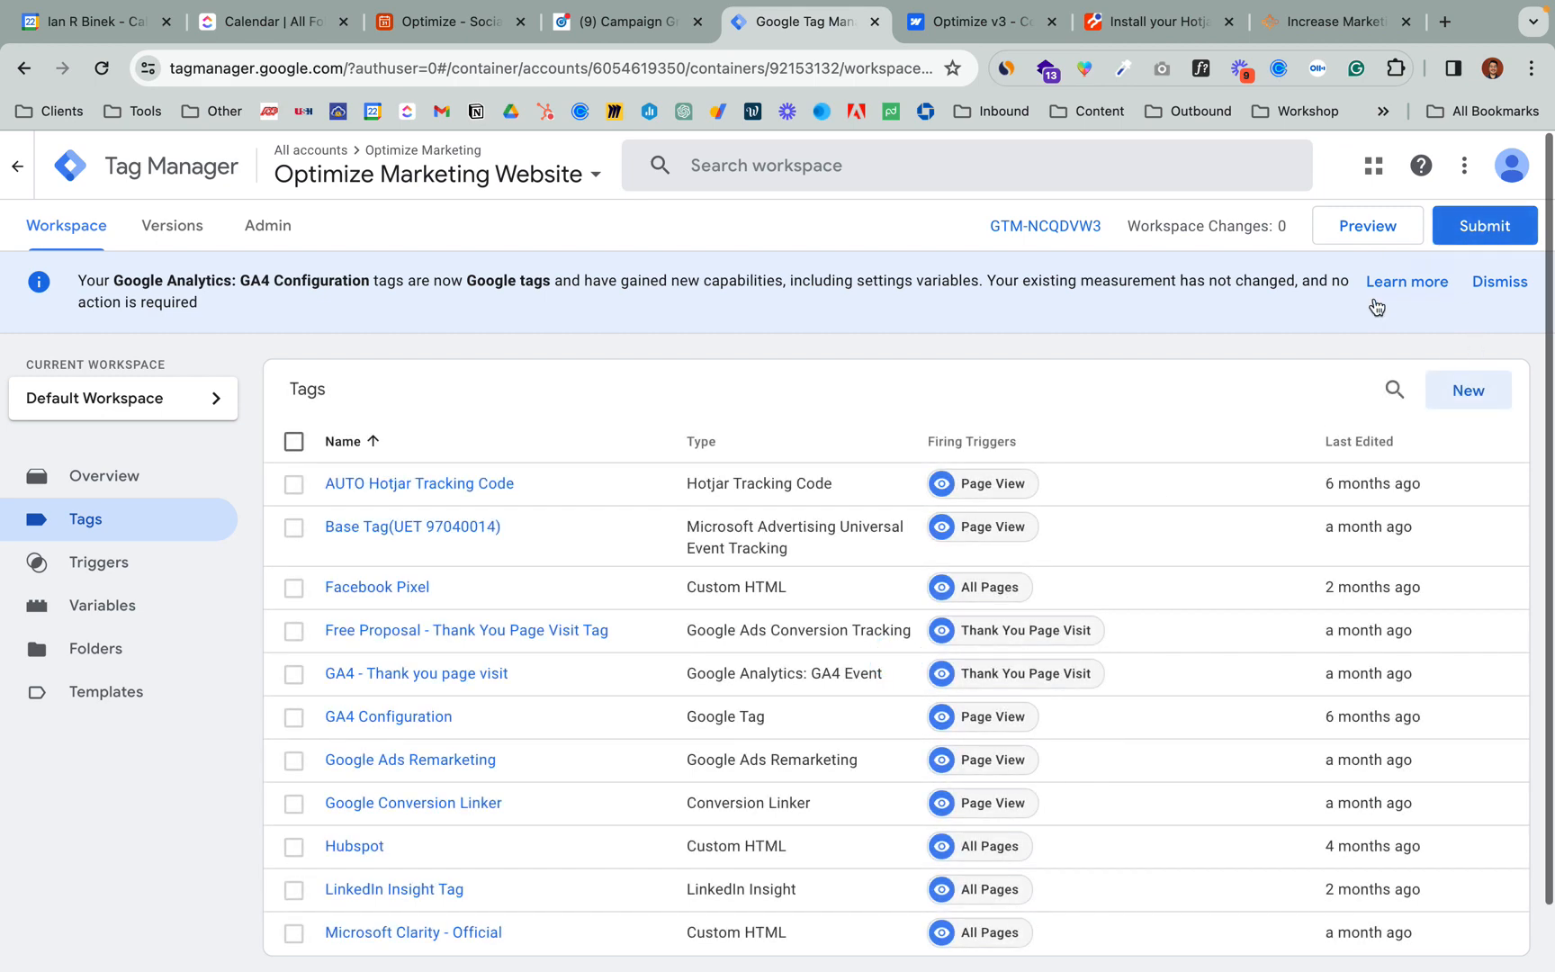
click(1470, 394)
click(402, 167)
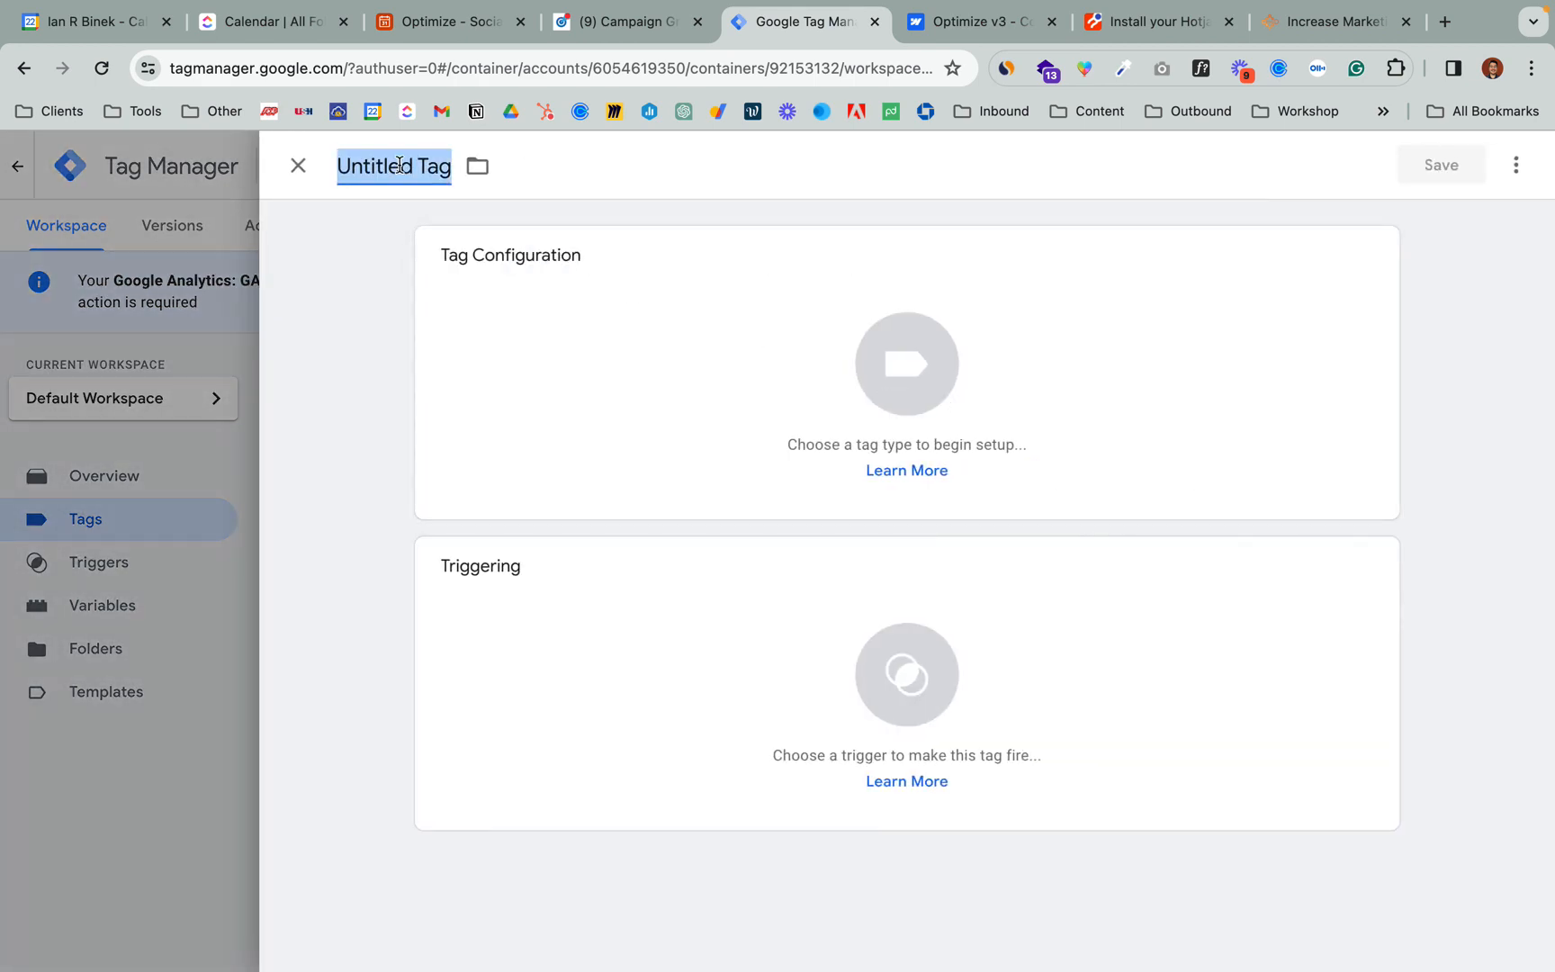
text(Htj)
key(BackSpace)
key(BackSpace)
text(ot)
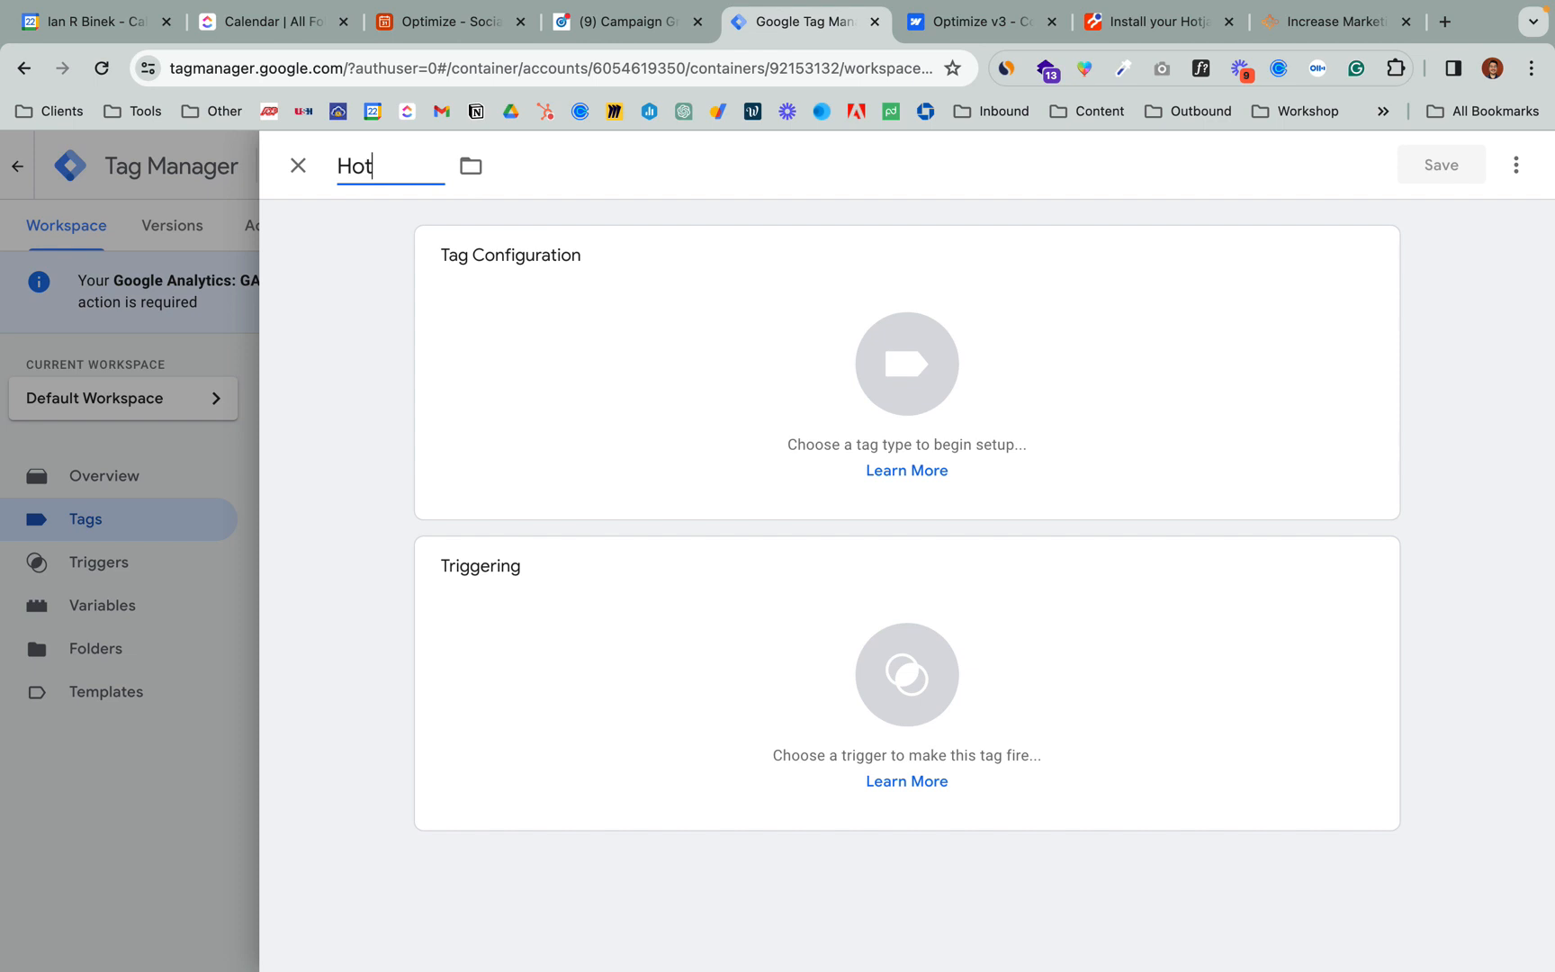
text(jar Test Company)
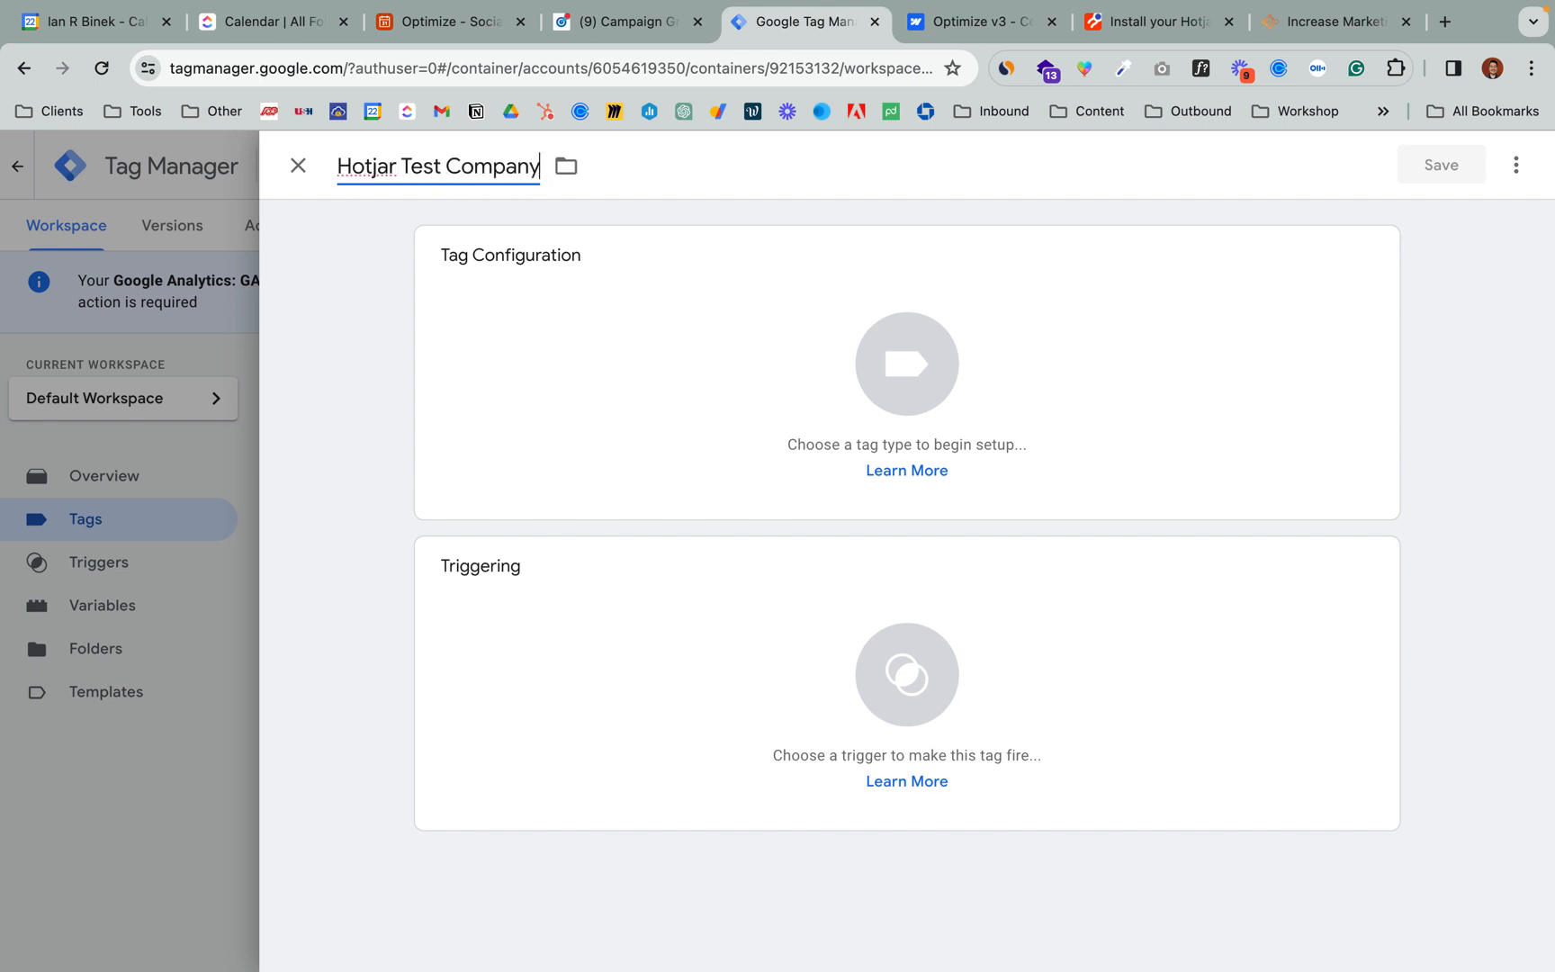
Search the tag types for hotjar and assign Hotjar Tracking Code to the new tag.
click(895, 308)
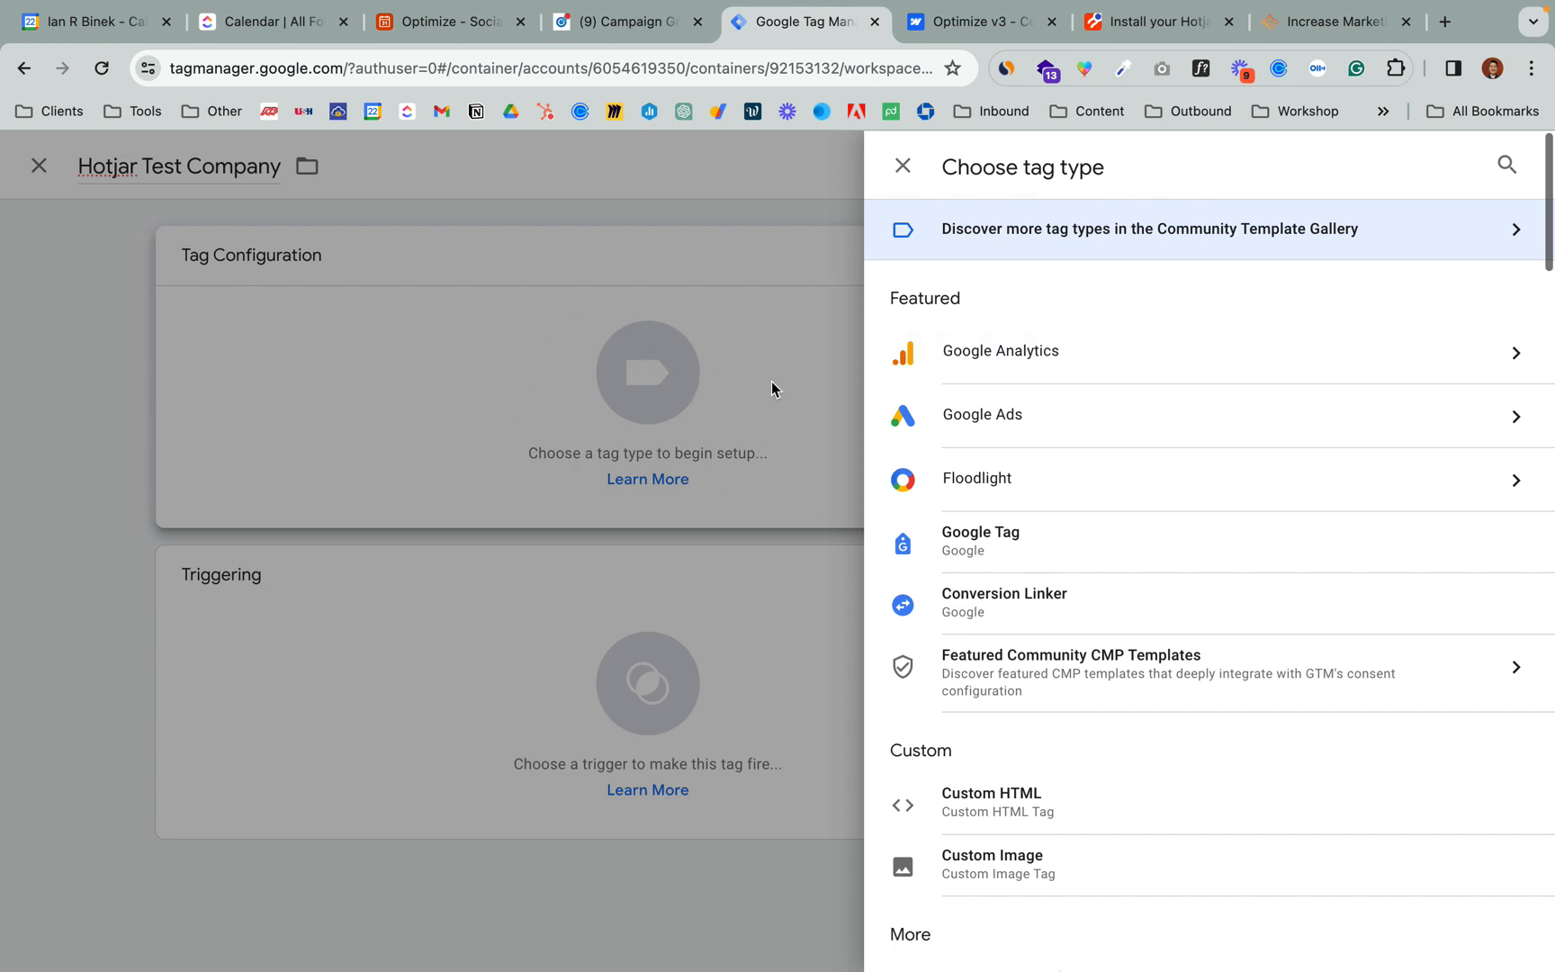
click(1504, 165)
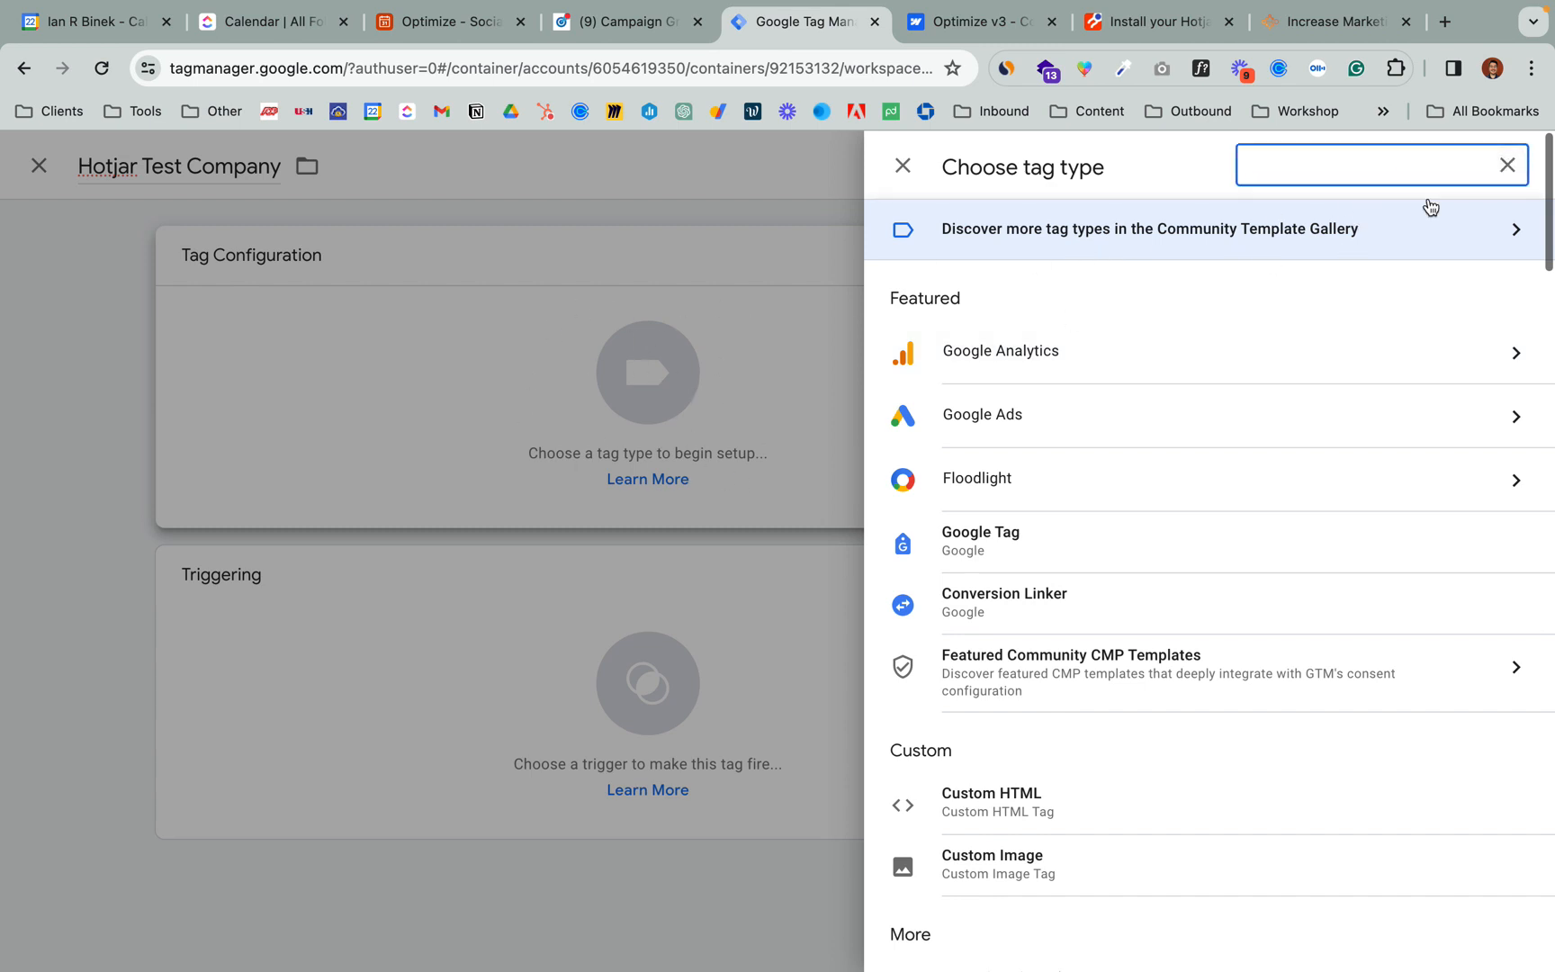
text(hotjar)
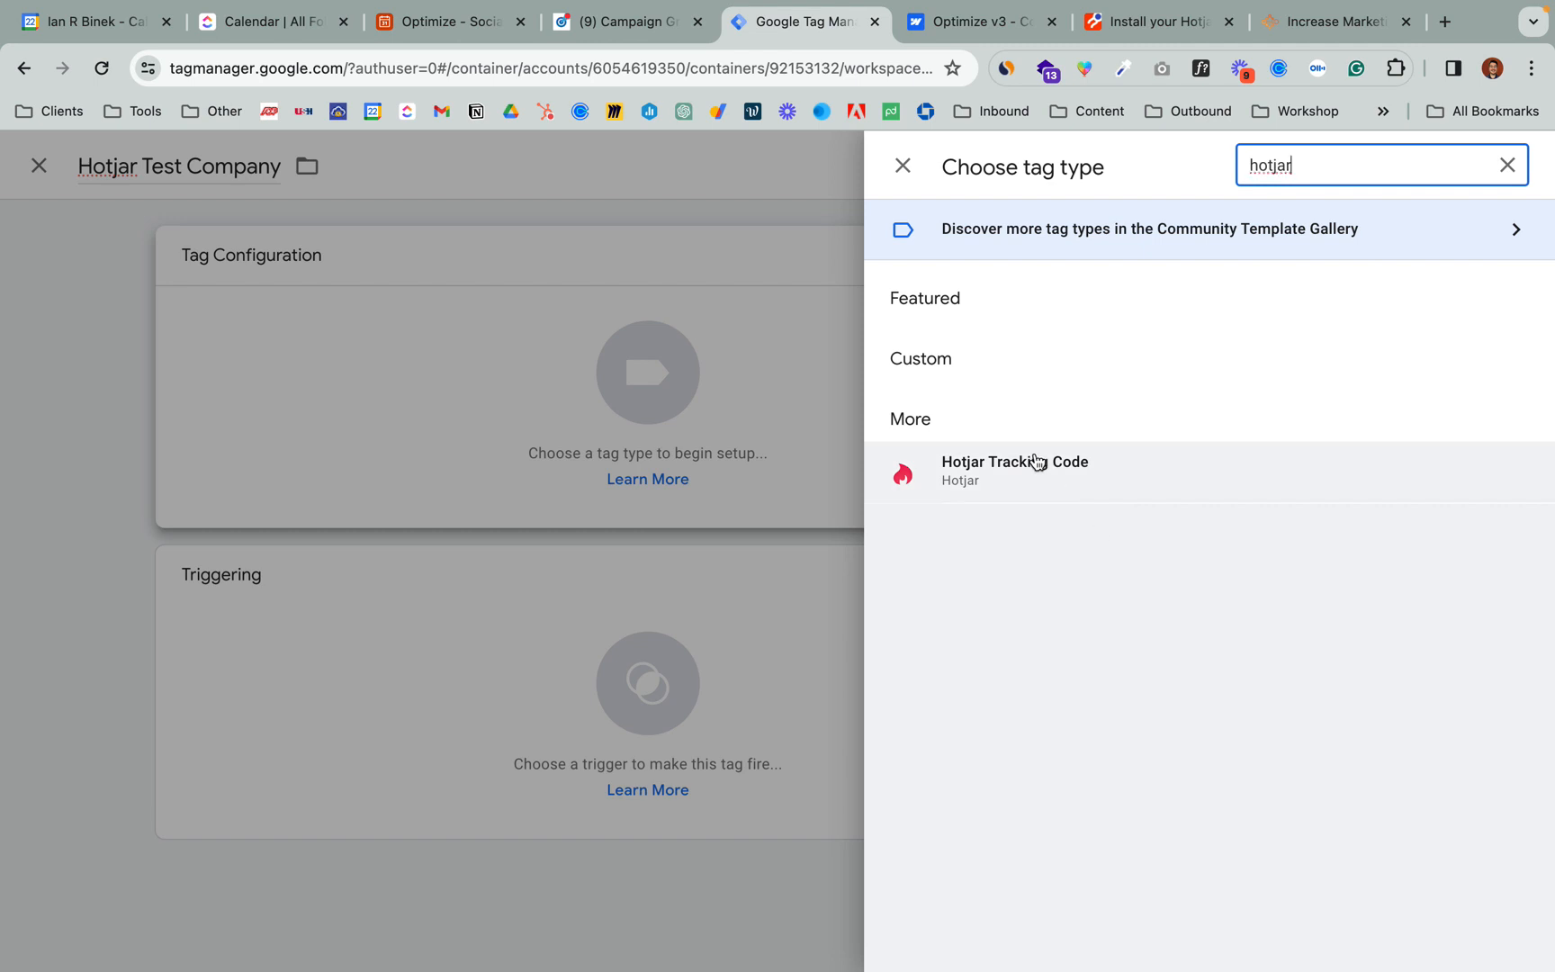
click(1036, 461)
Set the tag's Hotjar Site ID to 3917461 and check it against the site ID in Hotjar.
click(543, 478)
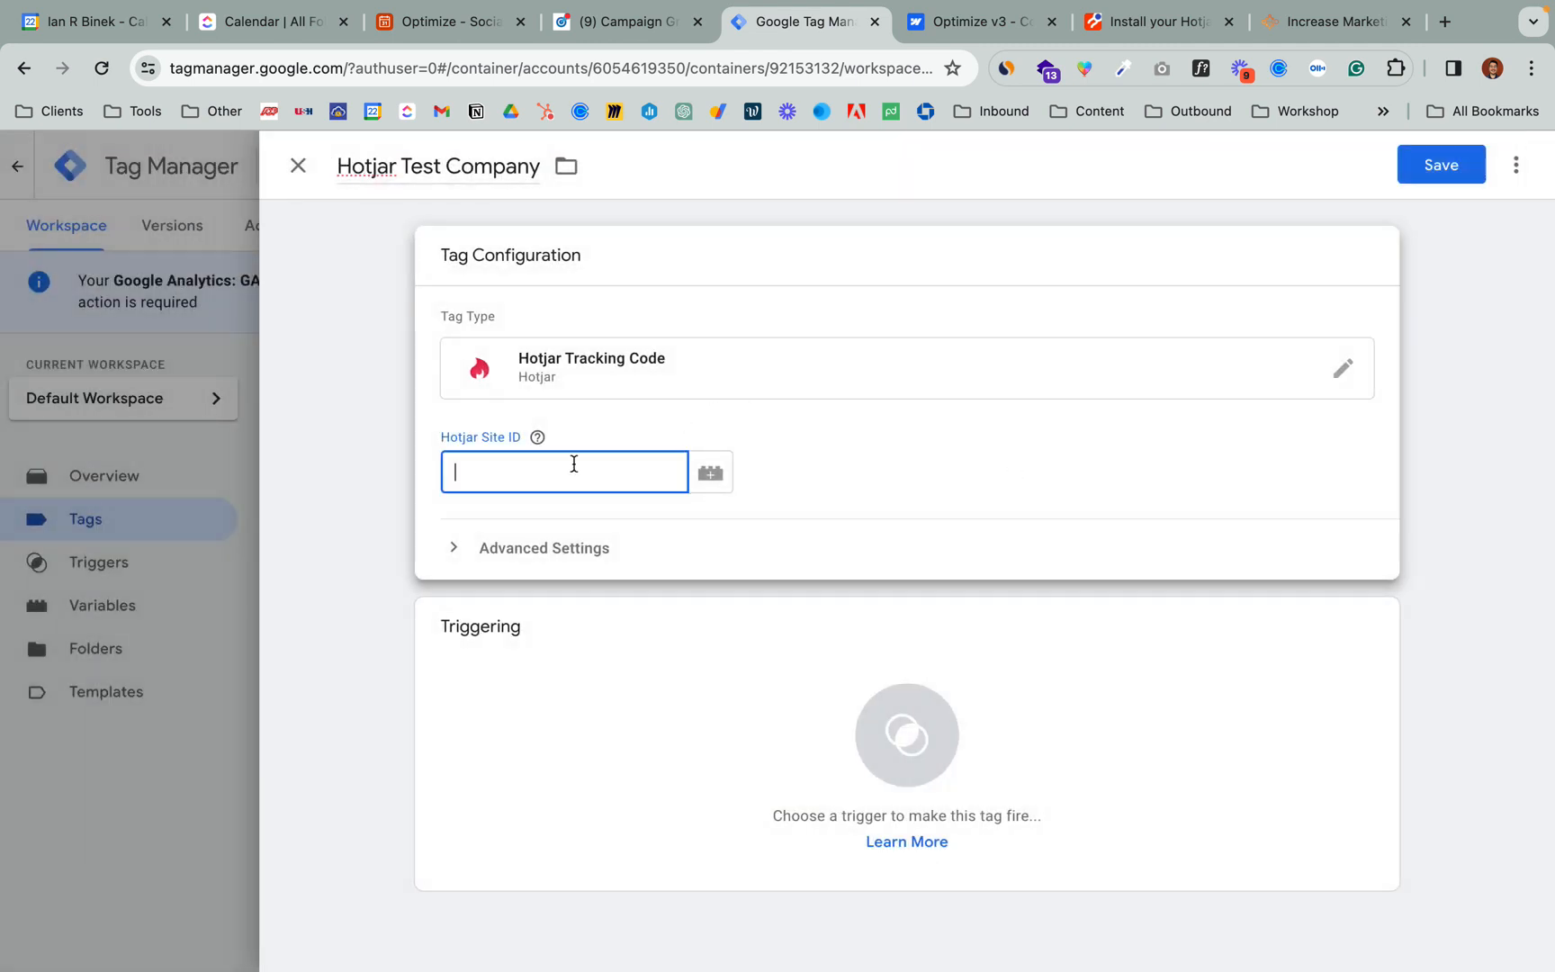
text(3917461)
click(1129, 21)
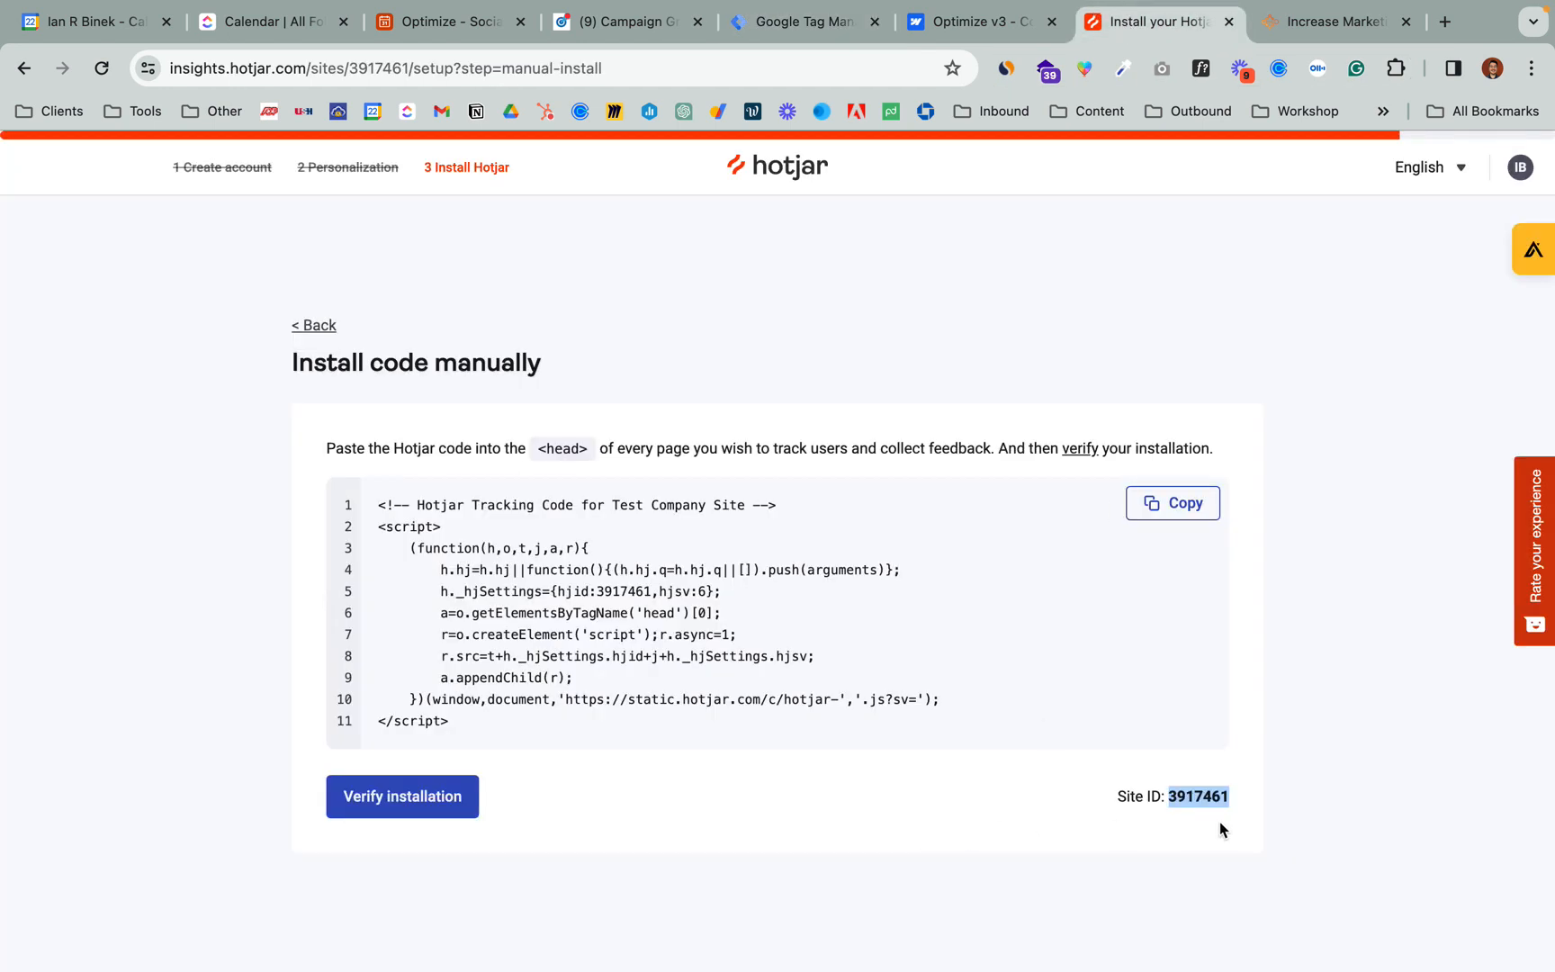
click(795, 25)
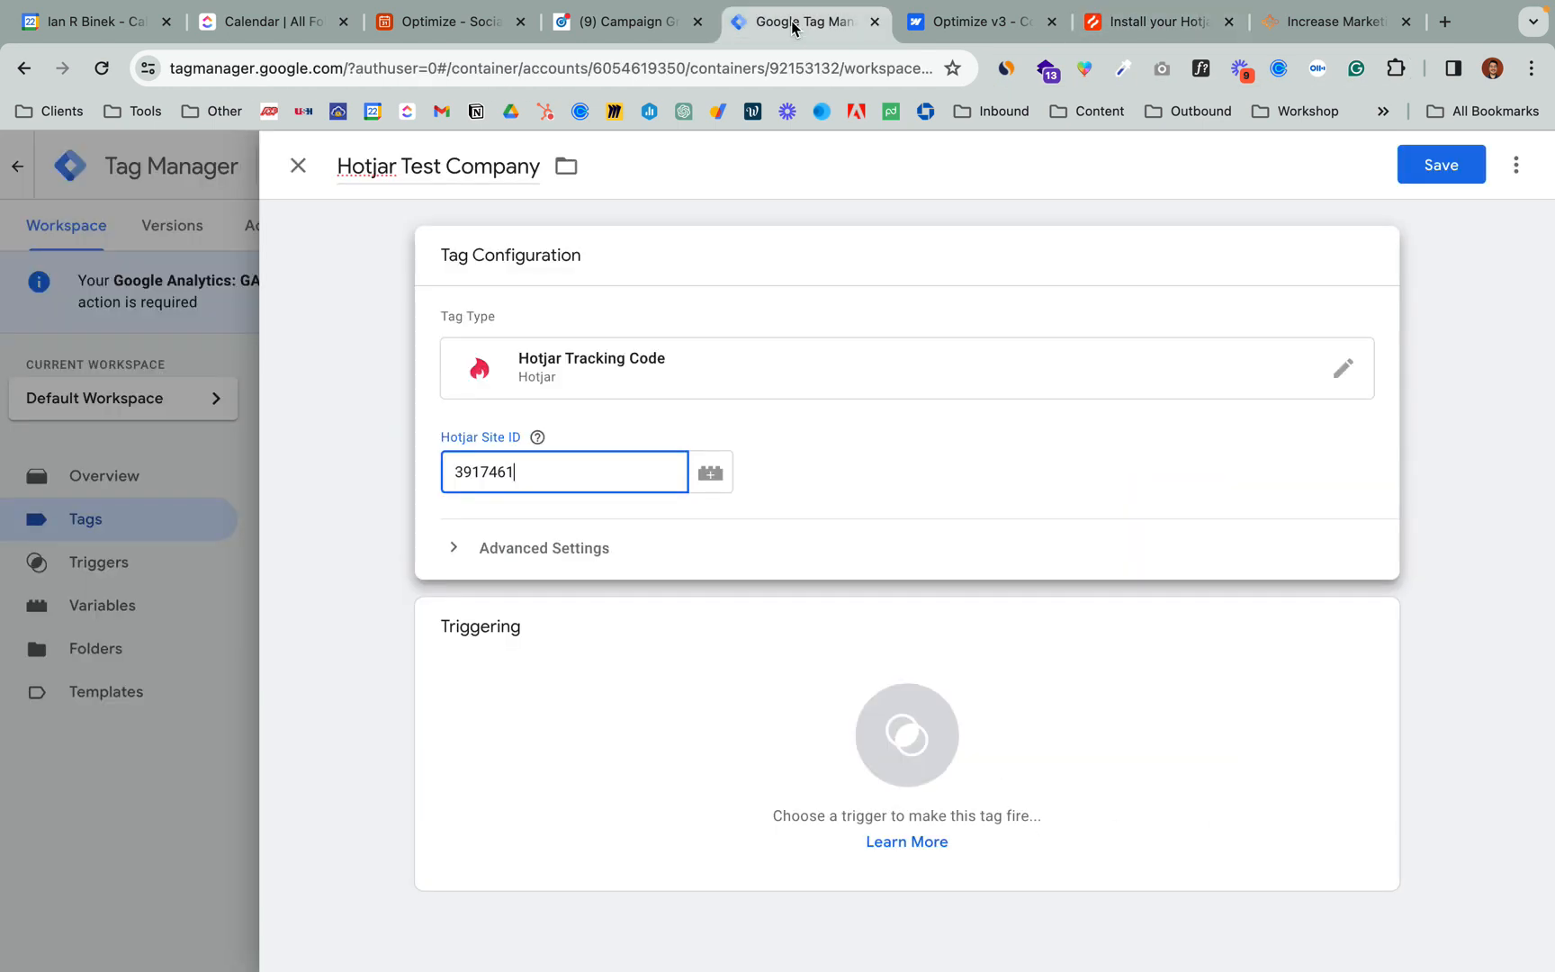
Assign the All Pages trigger to the Hotjar tag and save the tag.
click(864, 733)
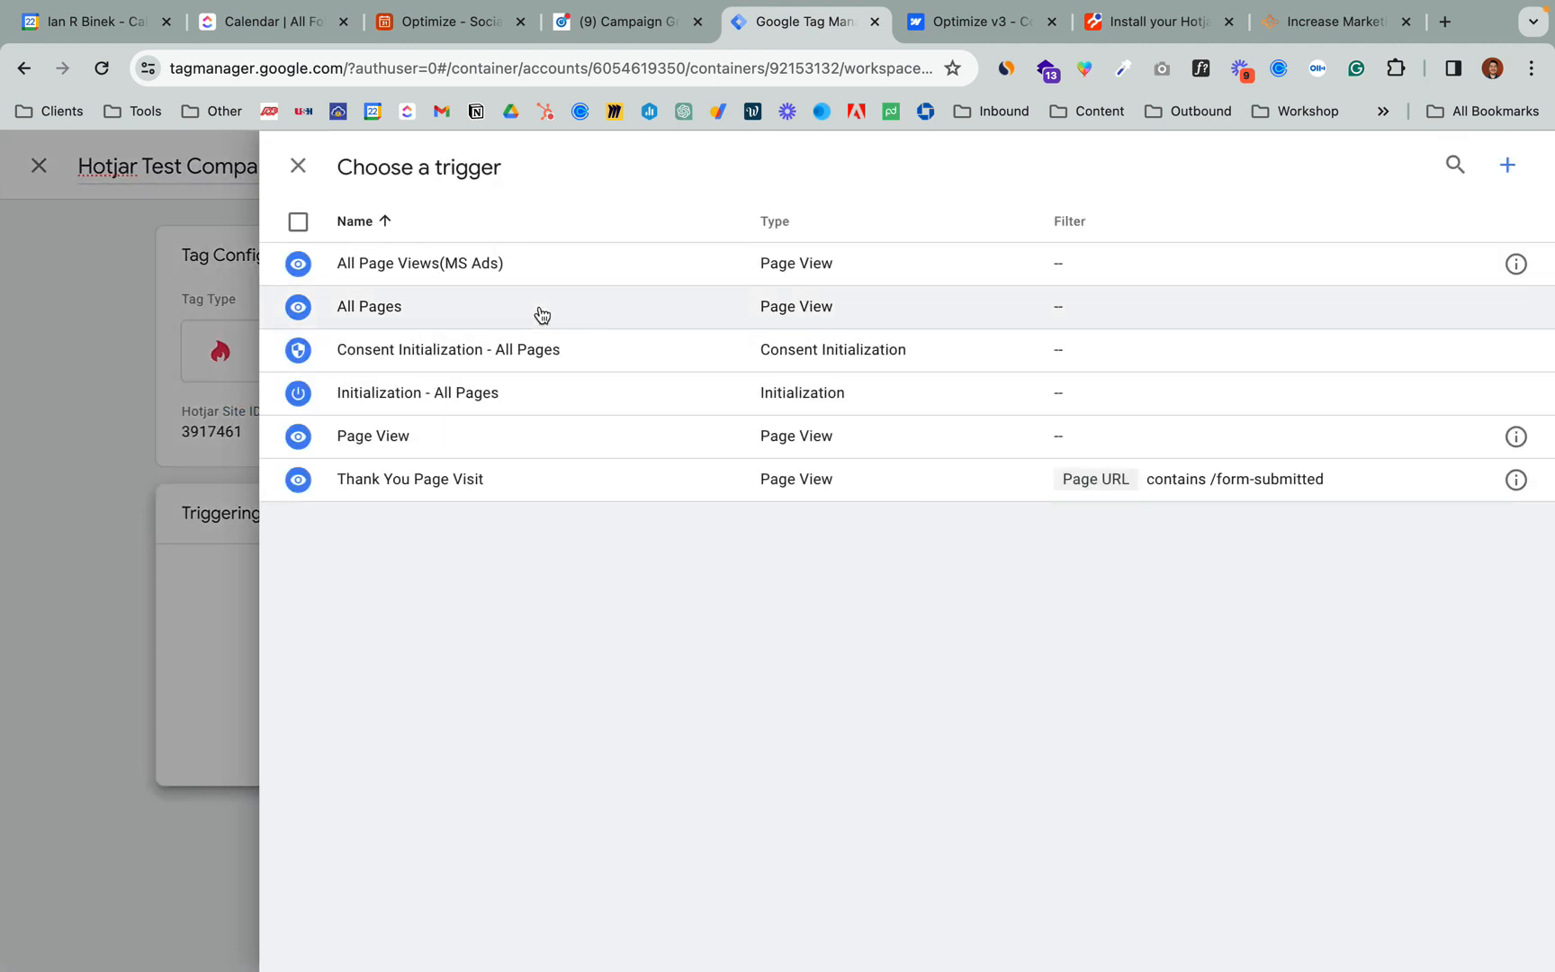
click(541, 311)
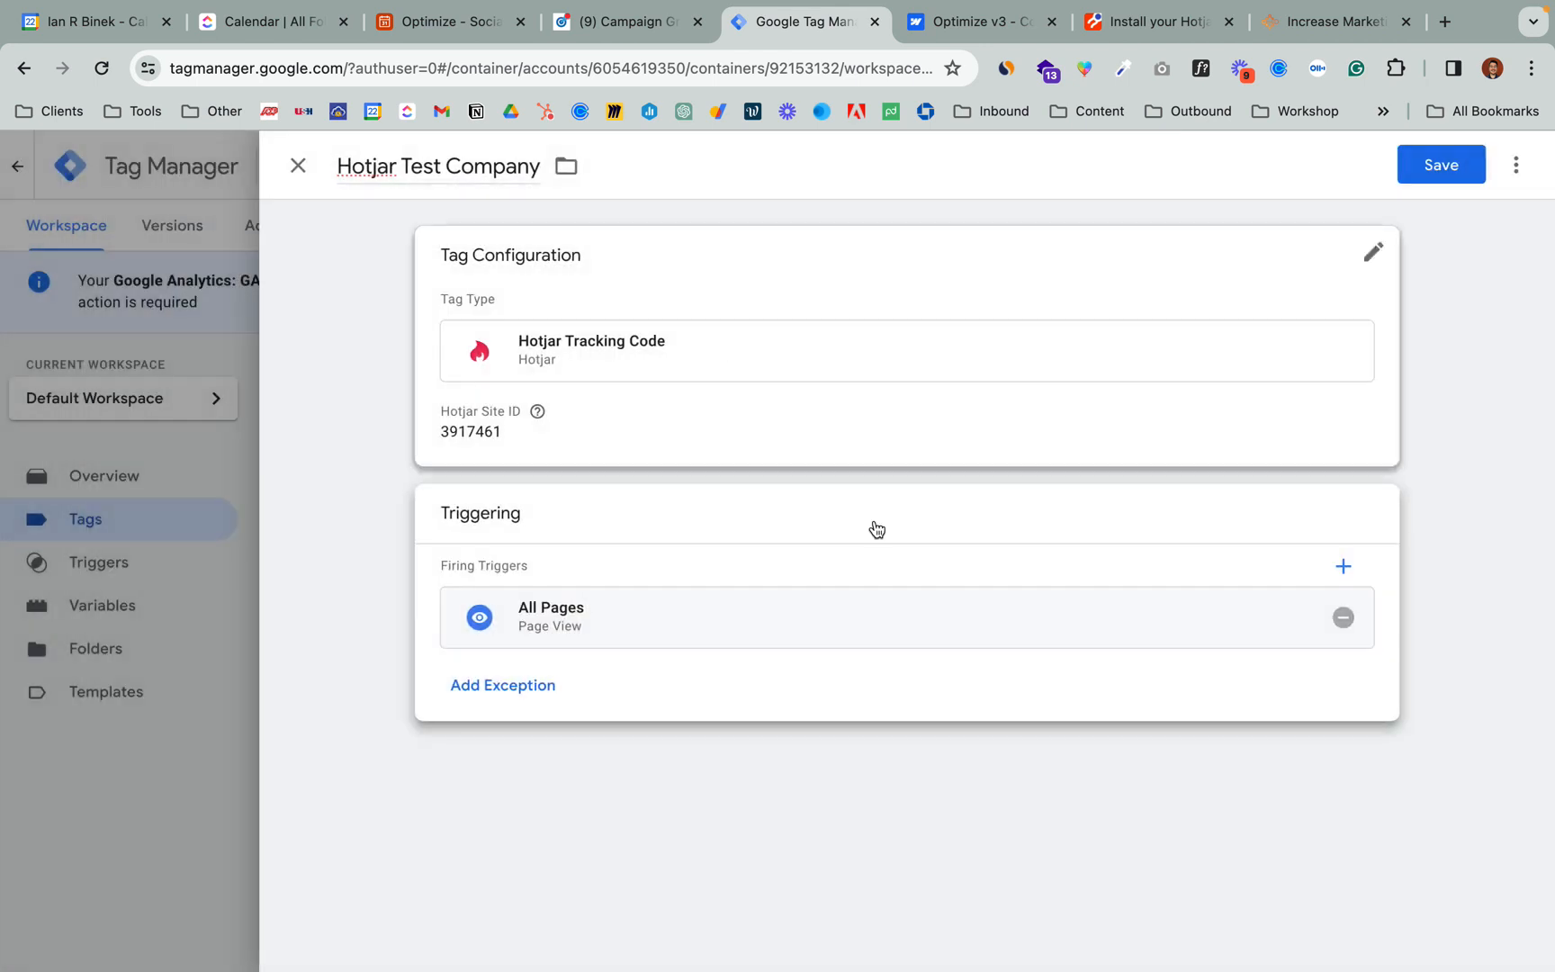
click(1445, 166)
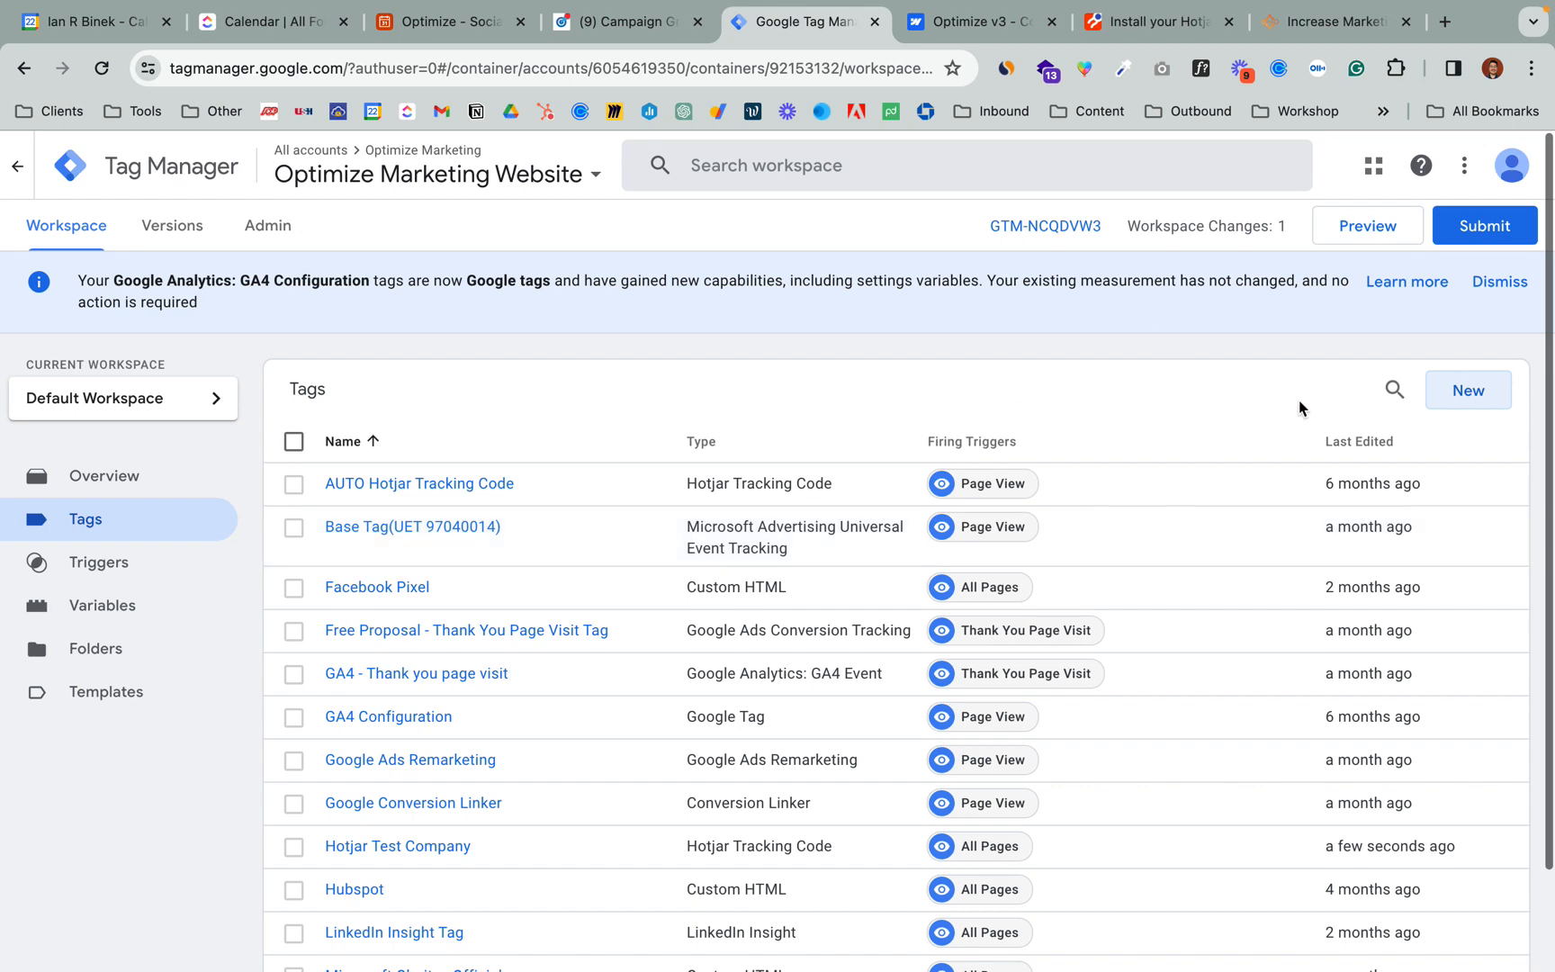
Prepare the workspace changes for submission with the version name Hotjar Added, and close the submission without publishing.
click(1486, 236)
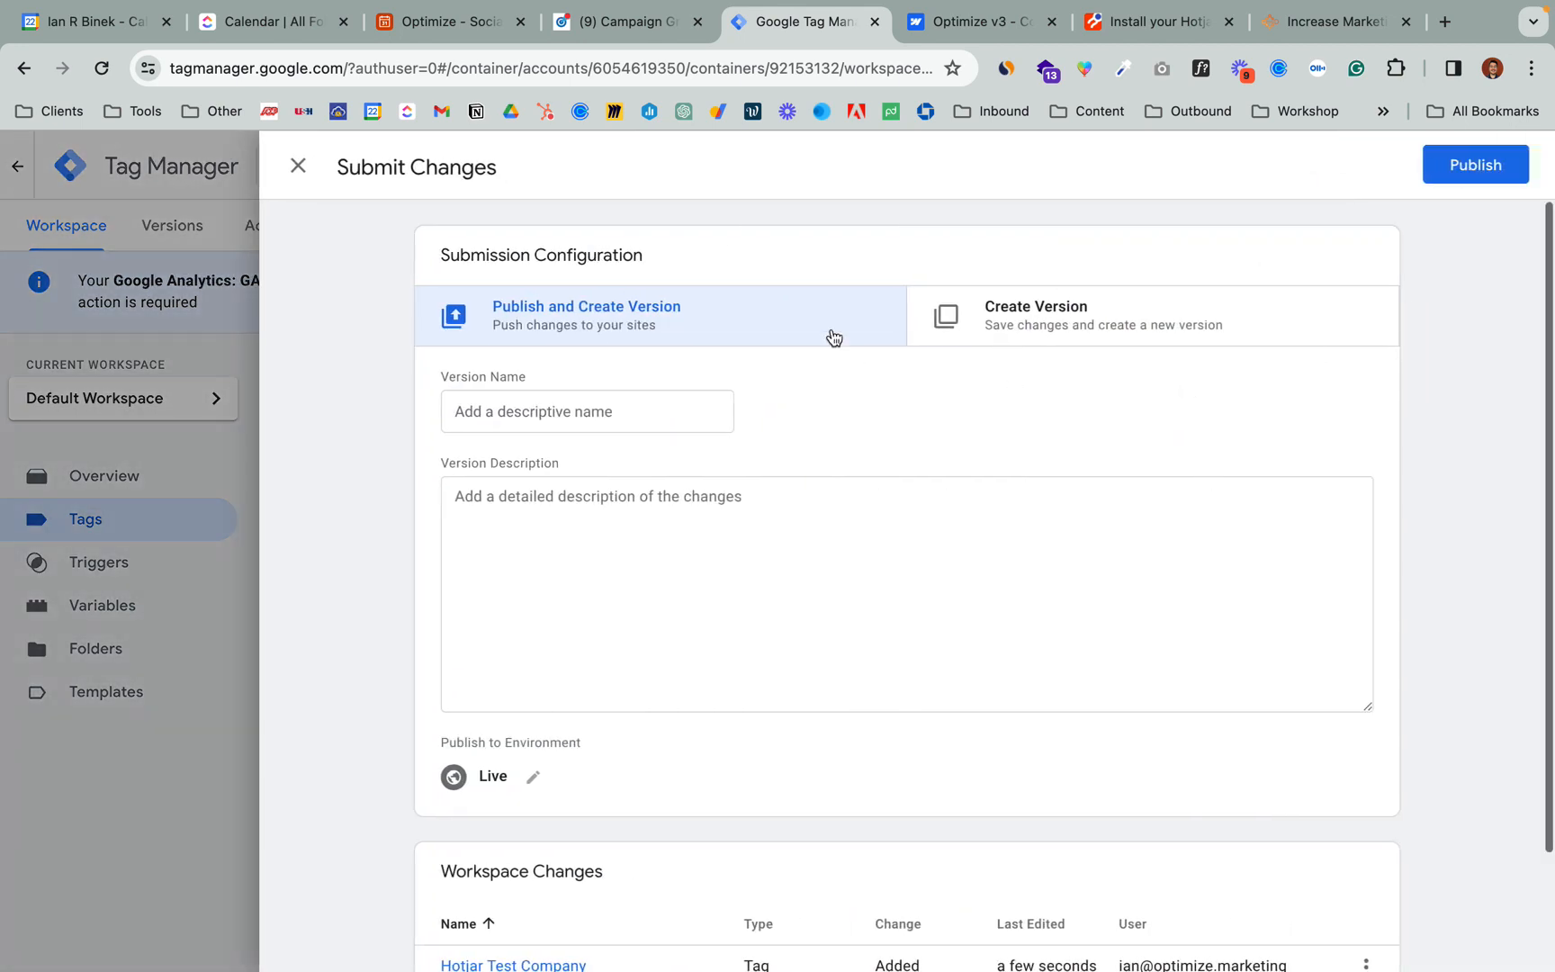
click(550, 417)
text(Hotjar Added)
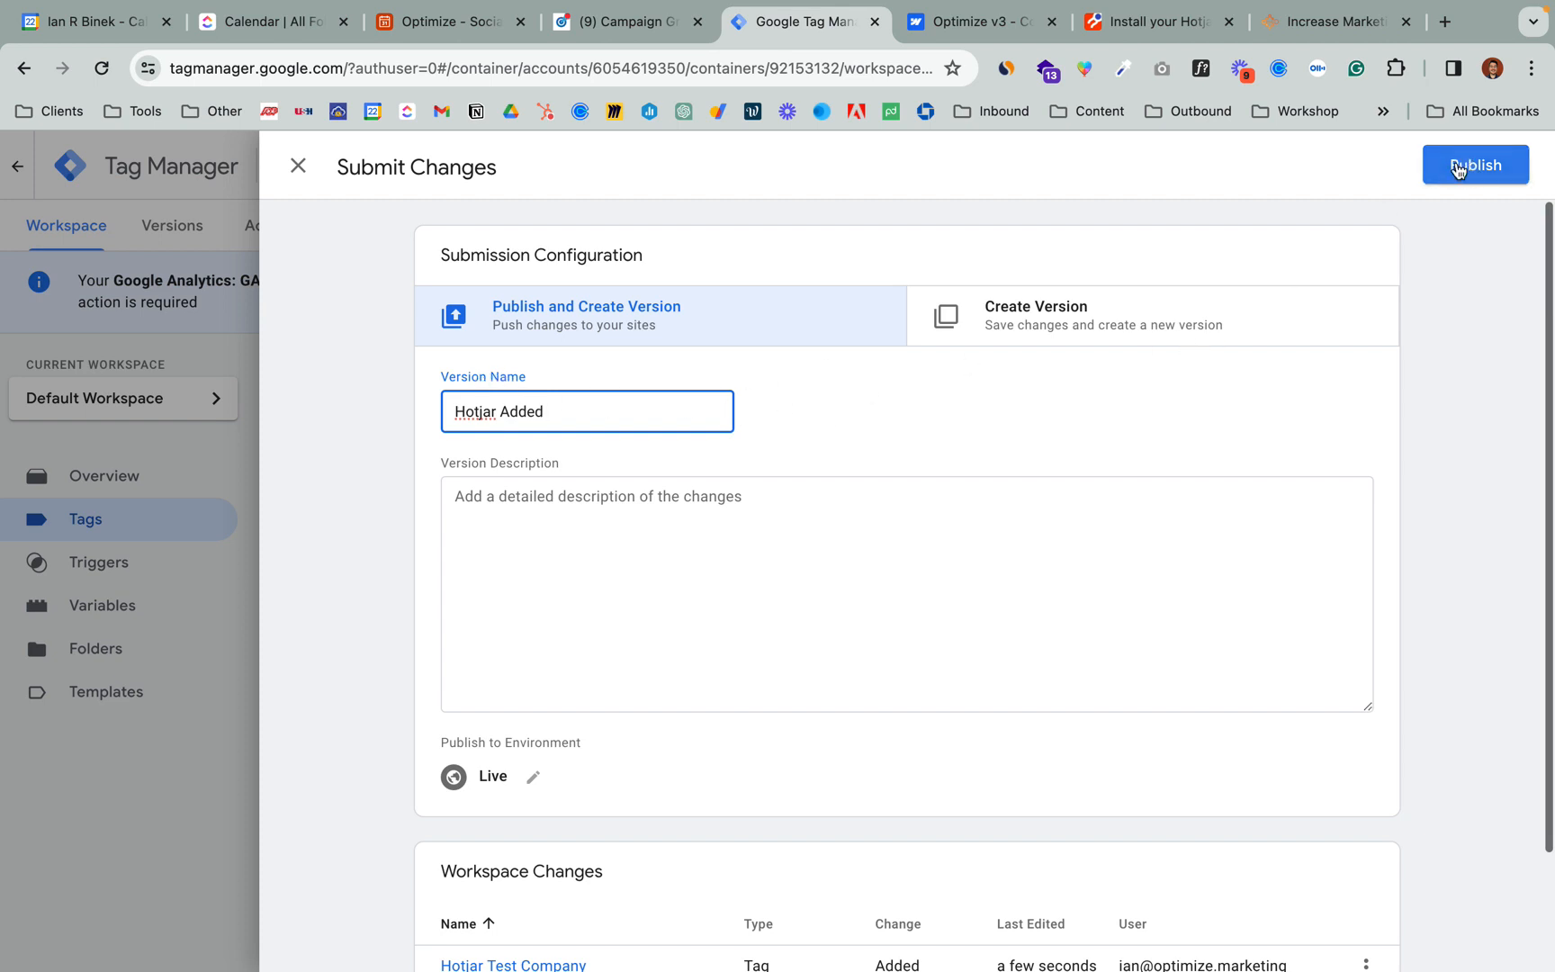
click(298, 166)
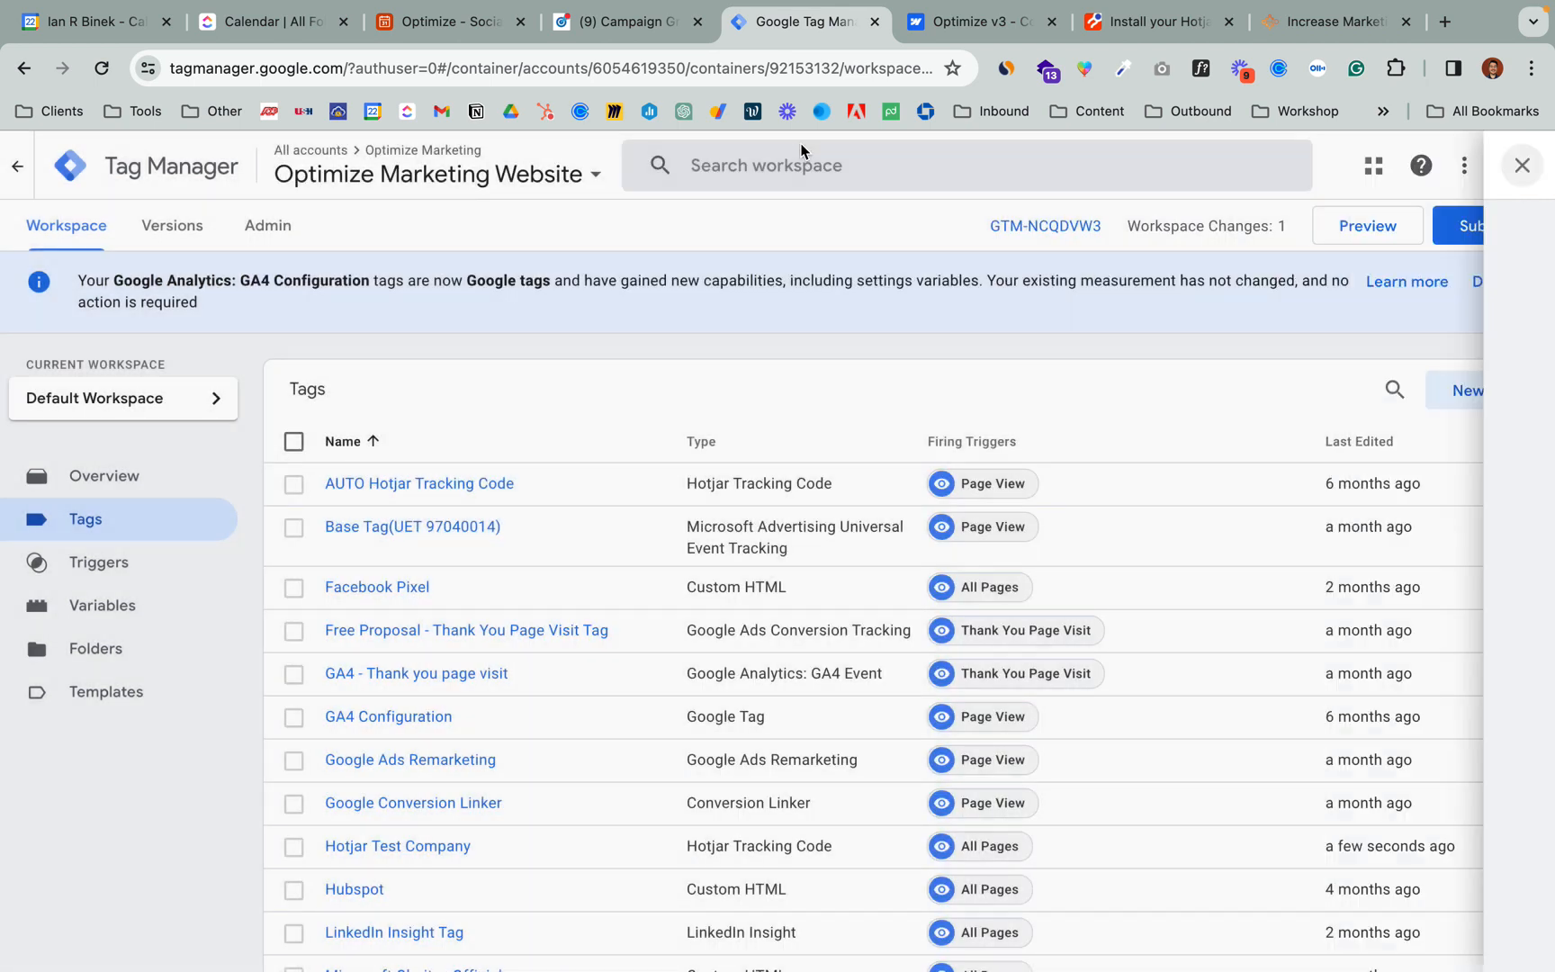
Switch to Hotjar and leave the manual installation page for the site's setup overview.
click(1105, 32)
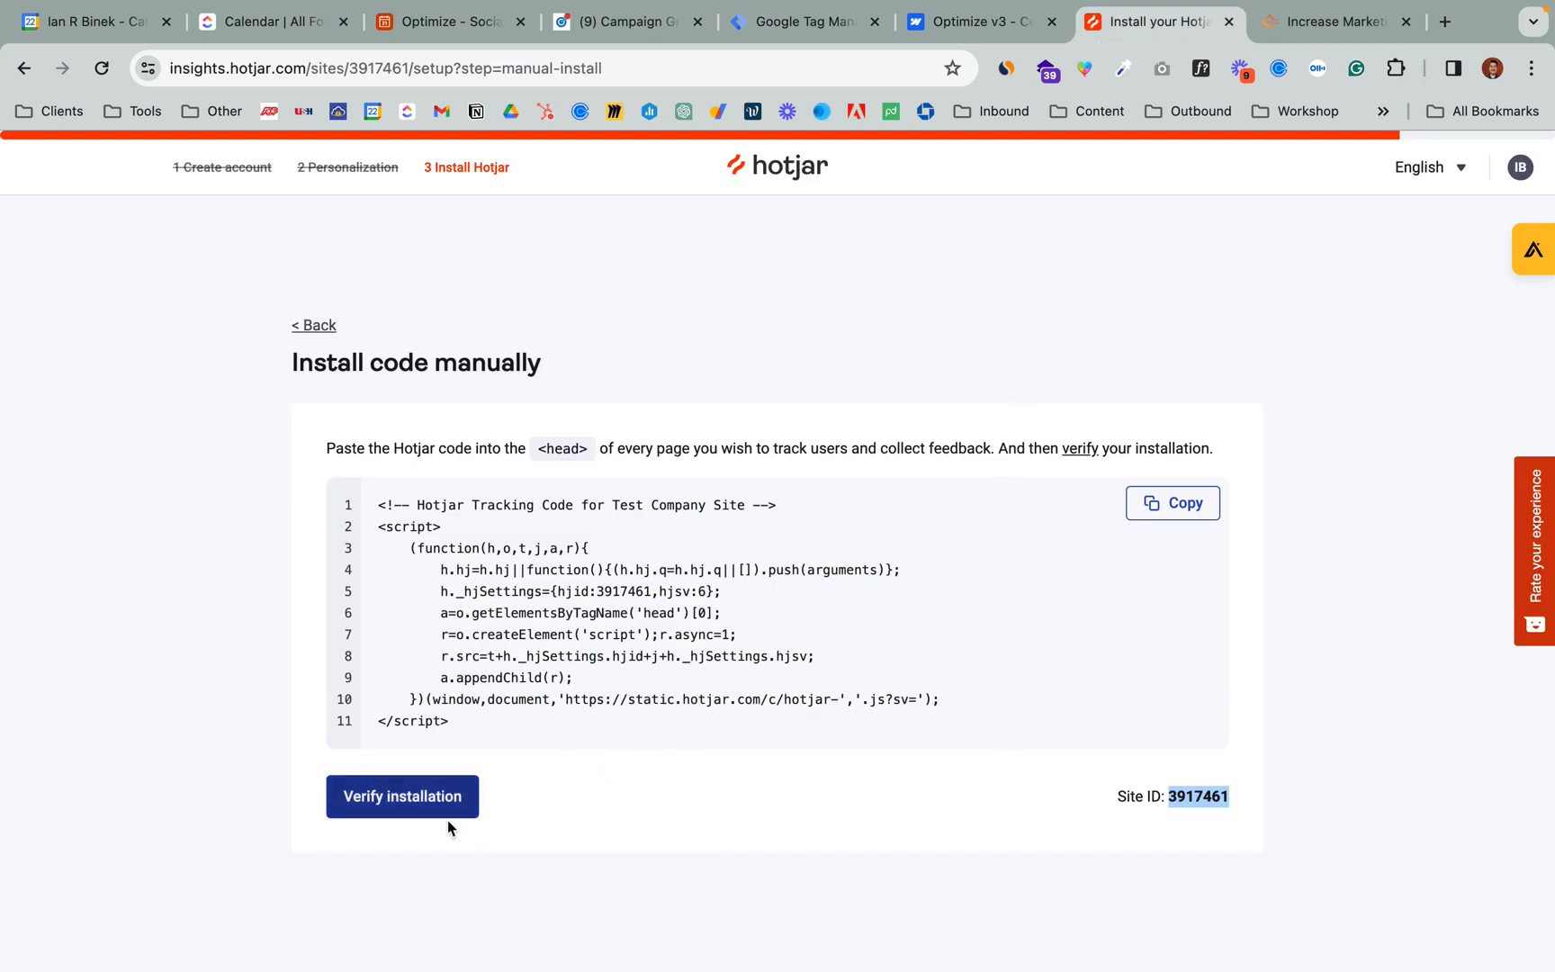
click(315, 325)
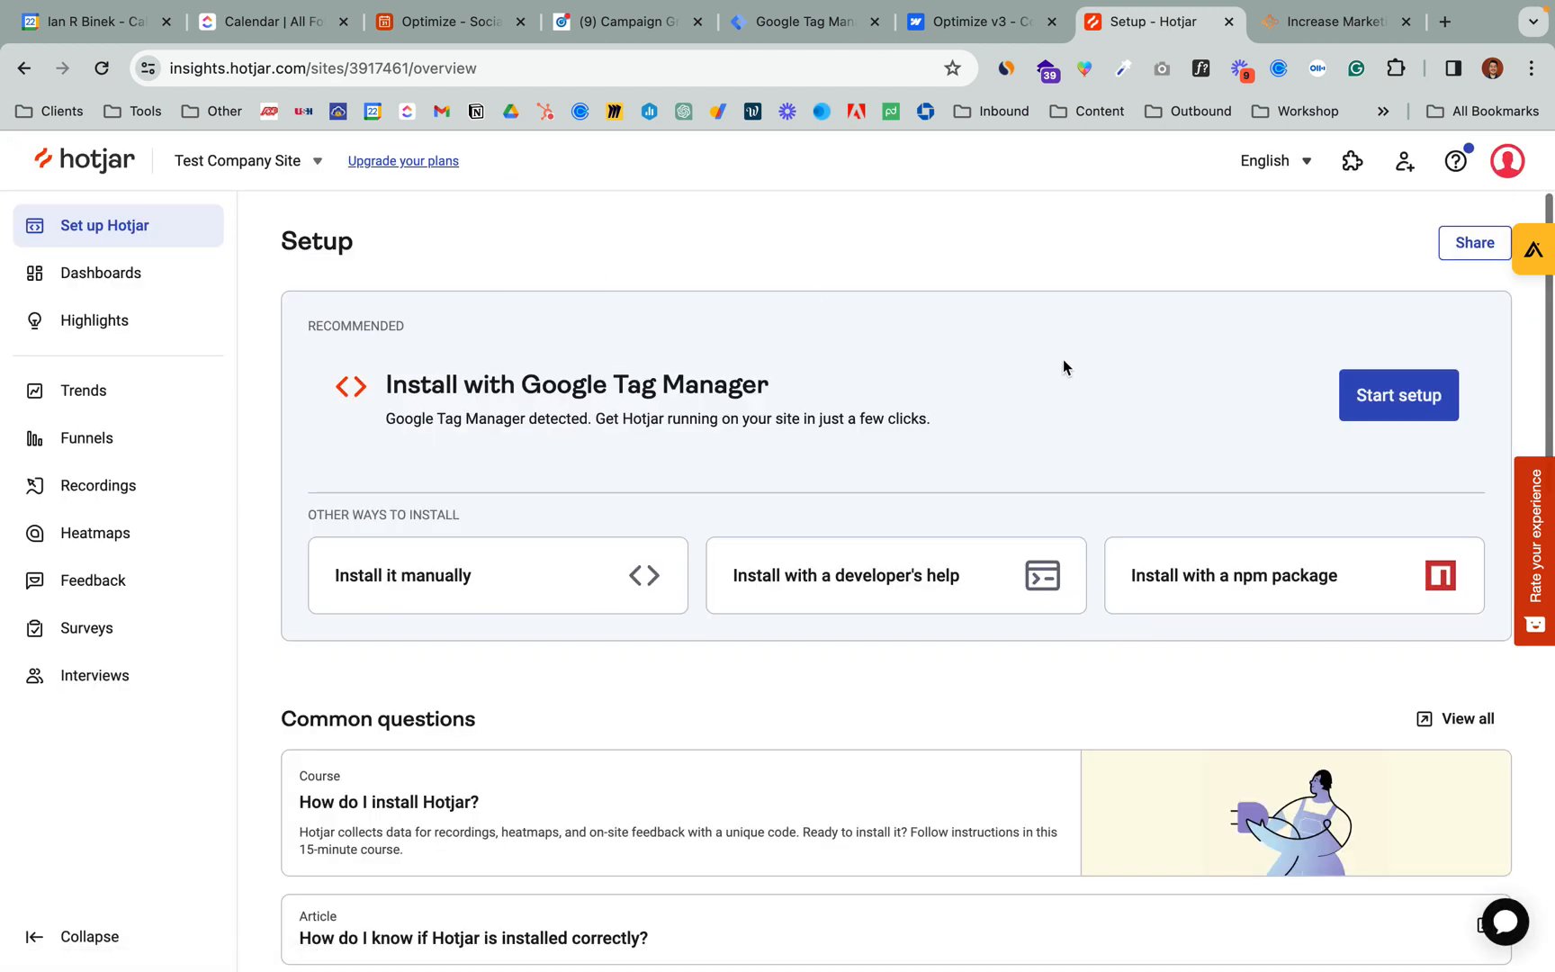
Switch to the optimize.marketing website and examine its technologies with Wappalyzer to check for Hotjar.
click(803, 22)
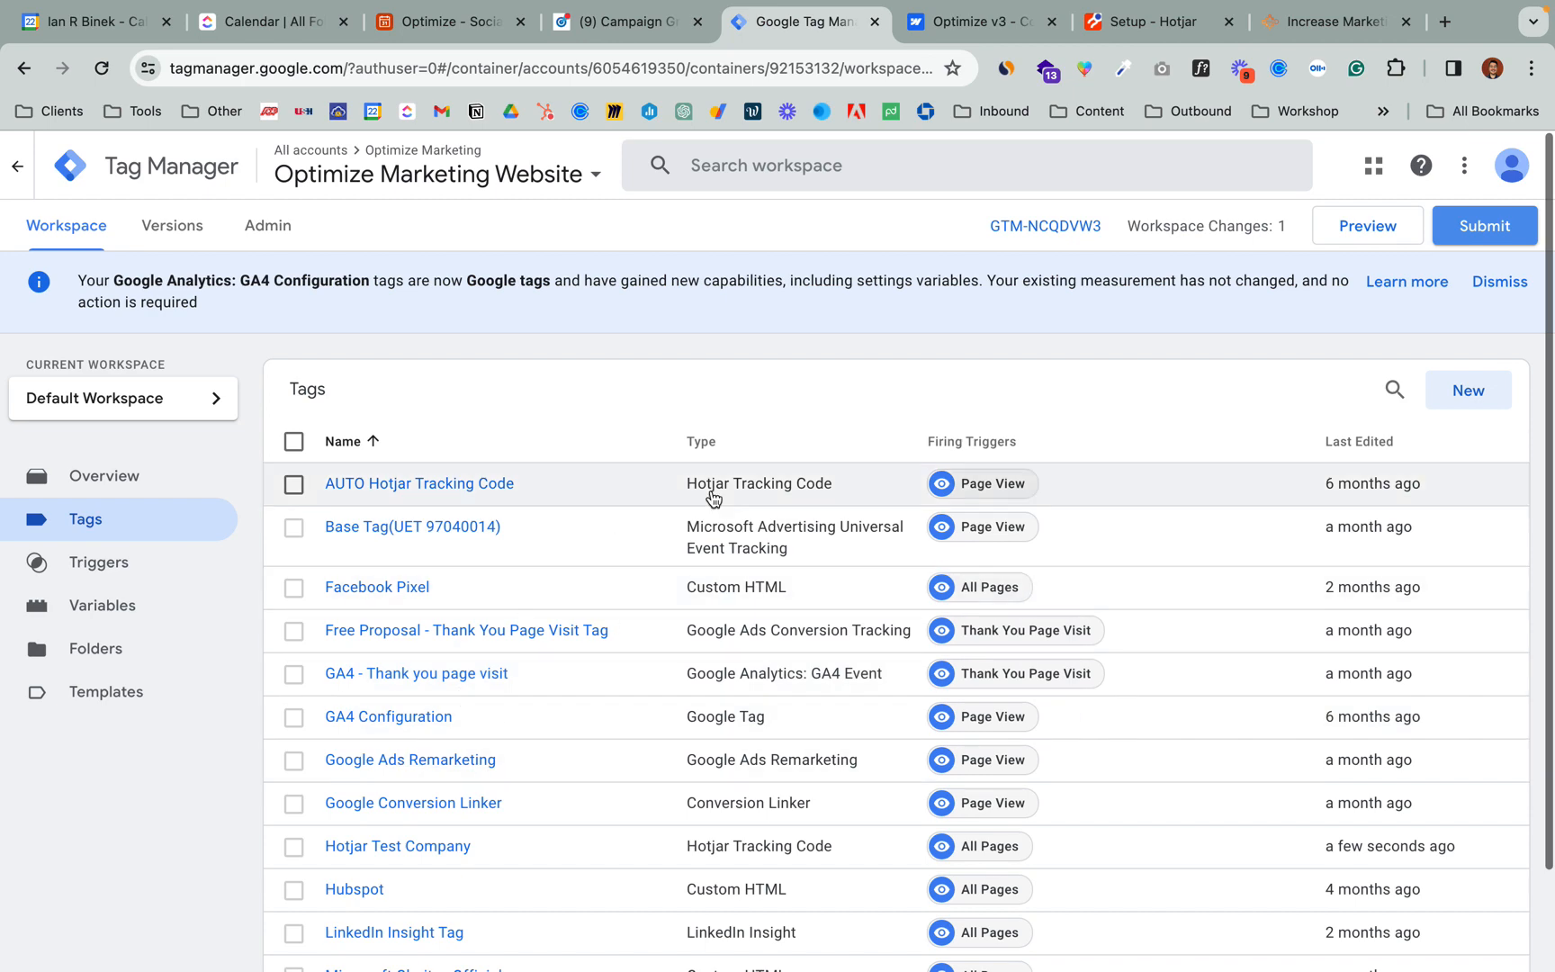
click(1335, 27)
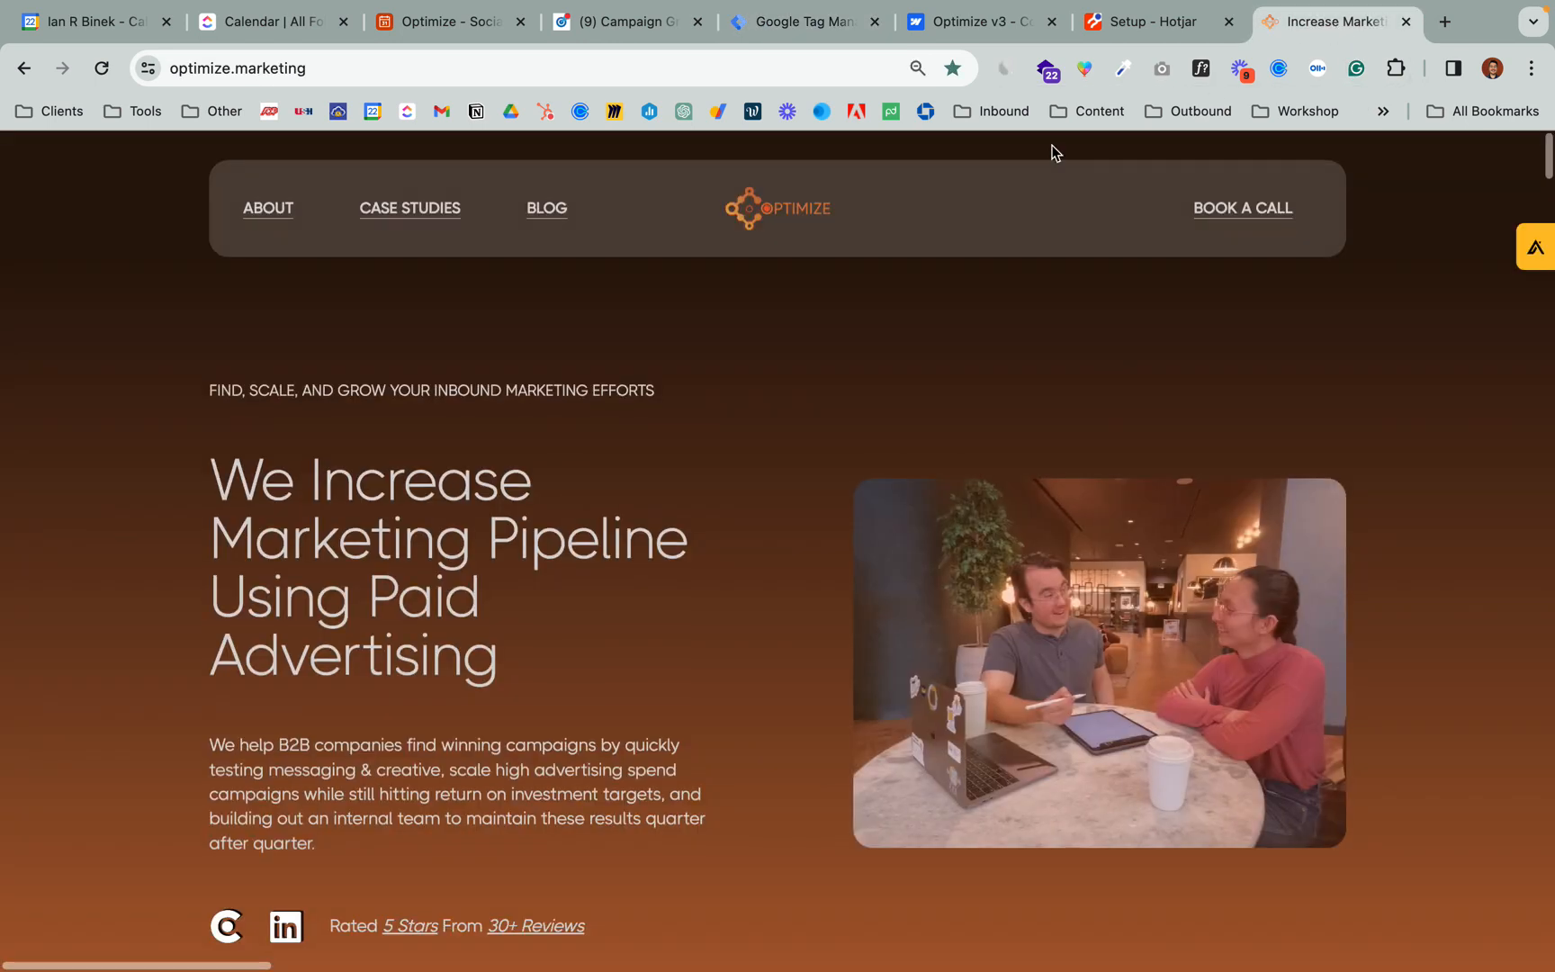
click(1046, 69)
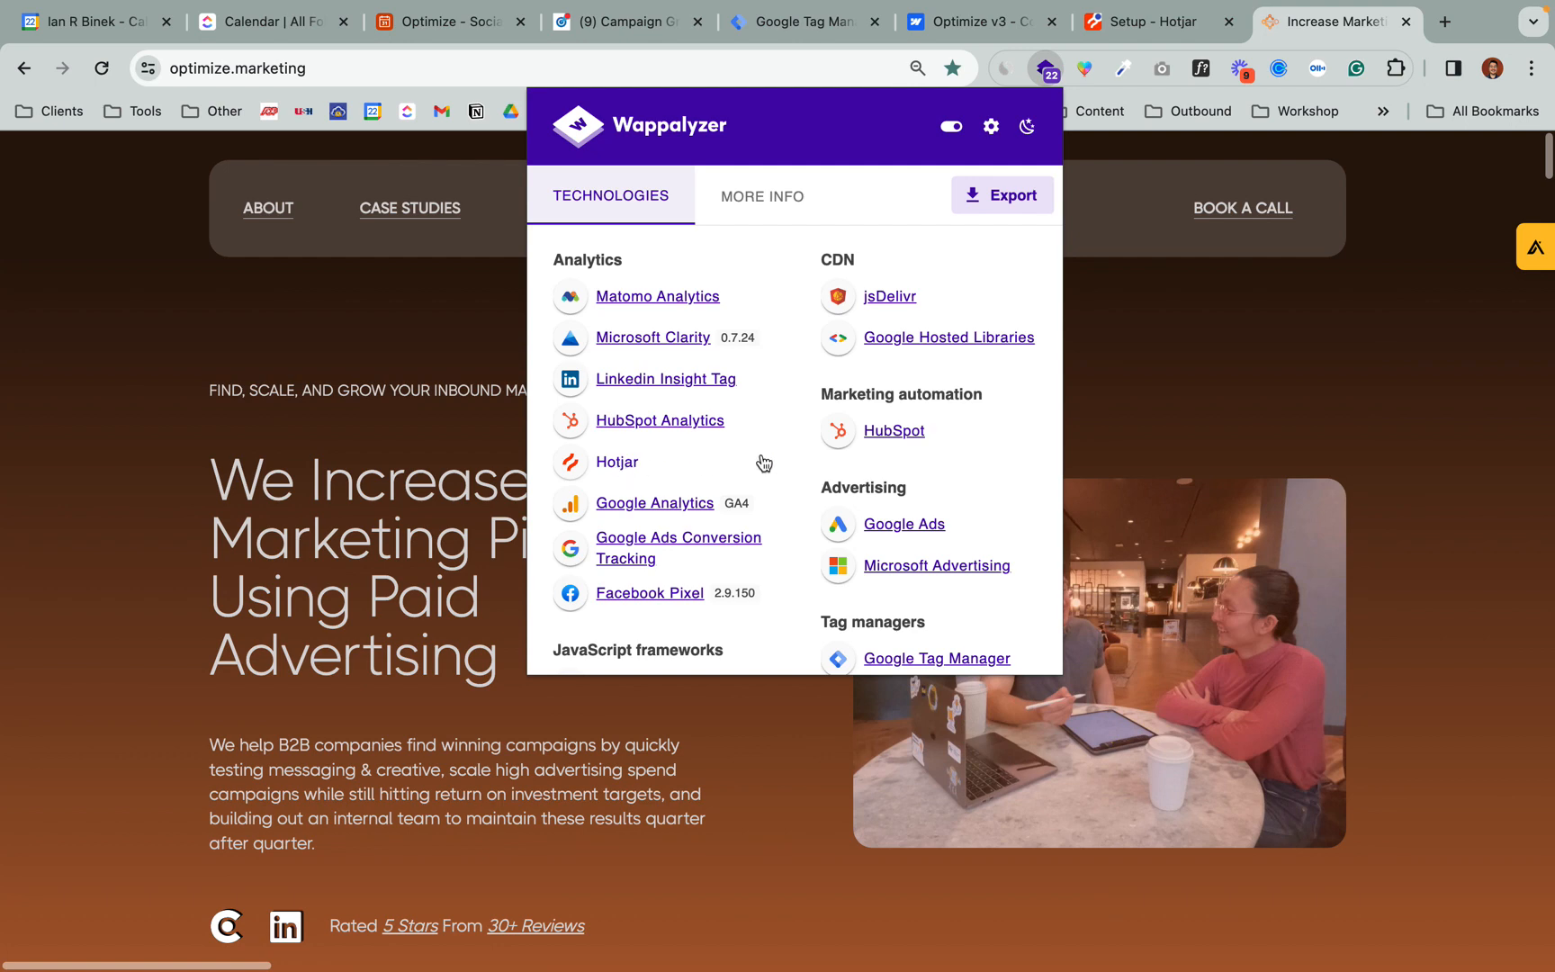
click(1135, 18)
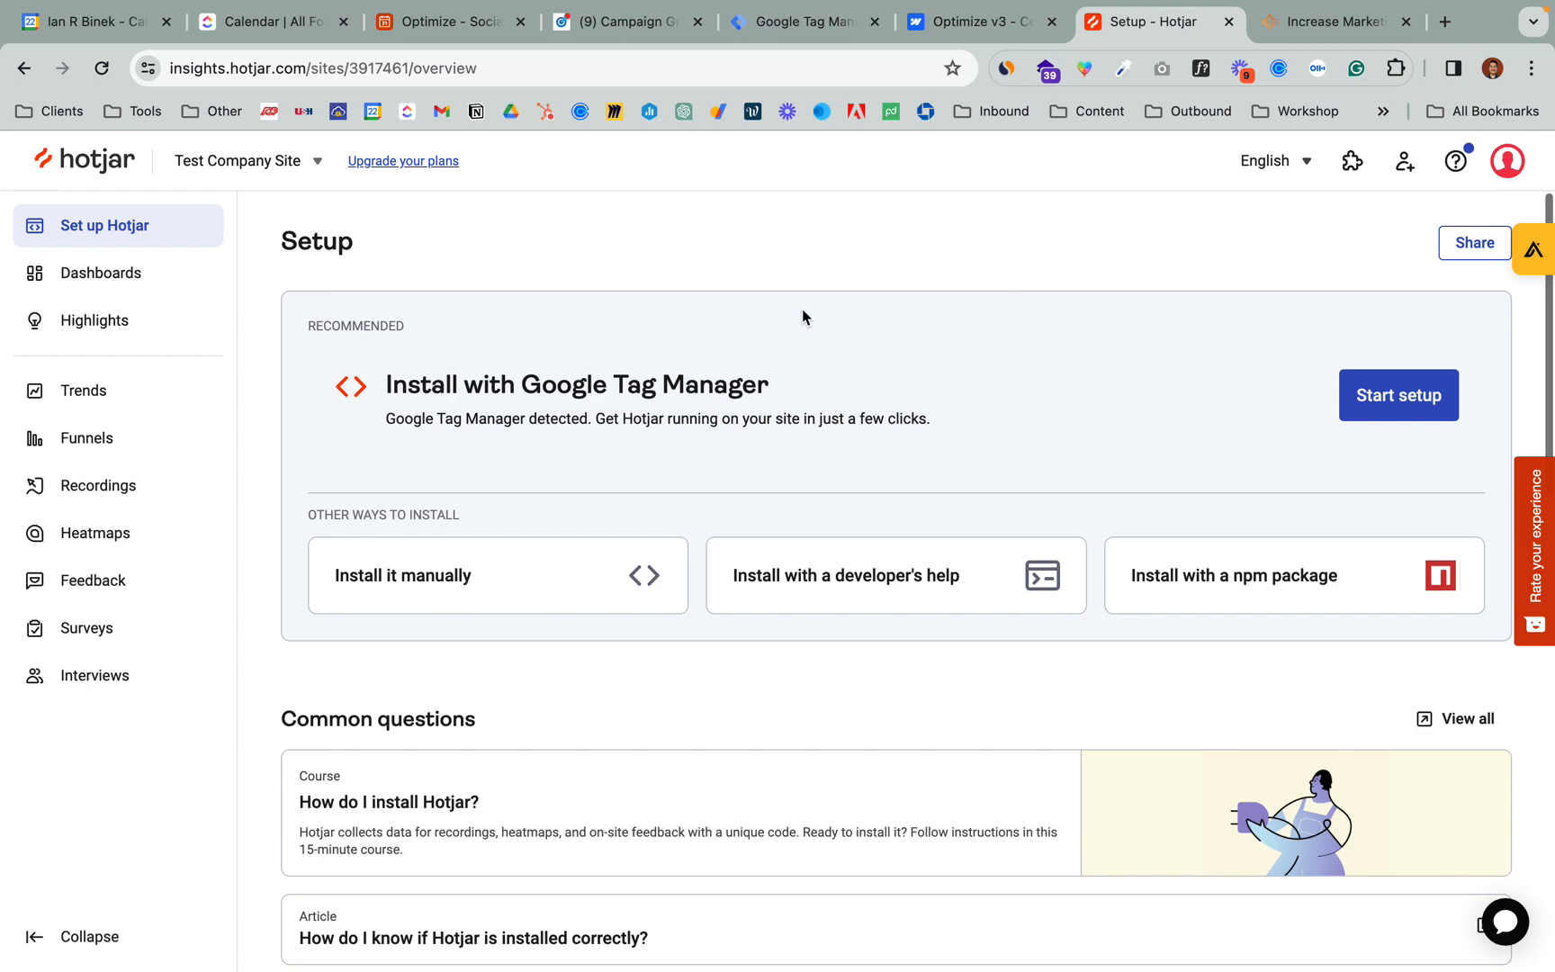
key(ctrl+Left)
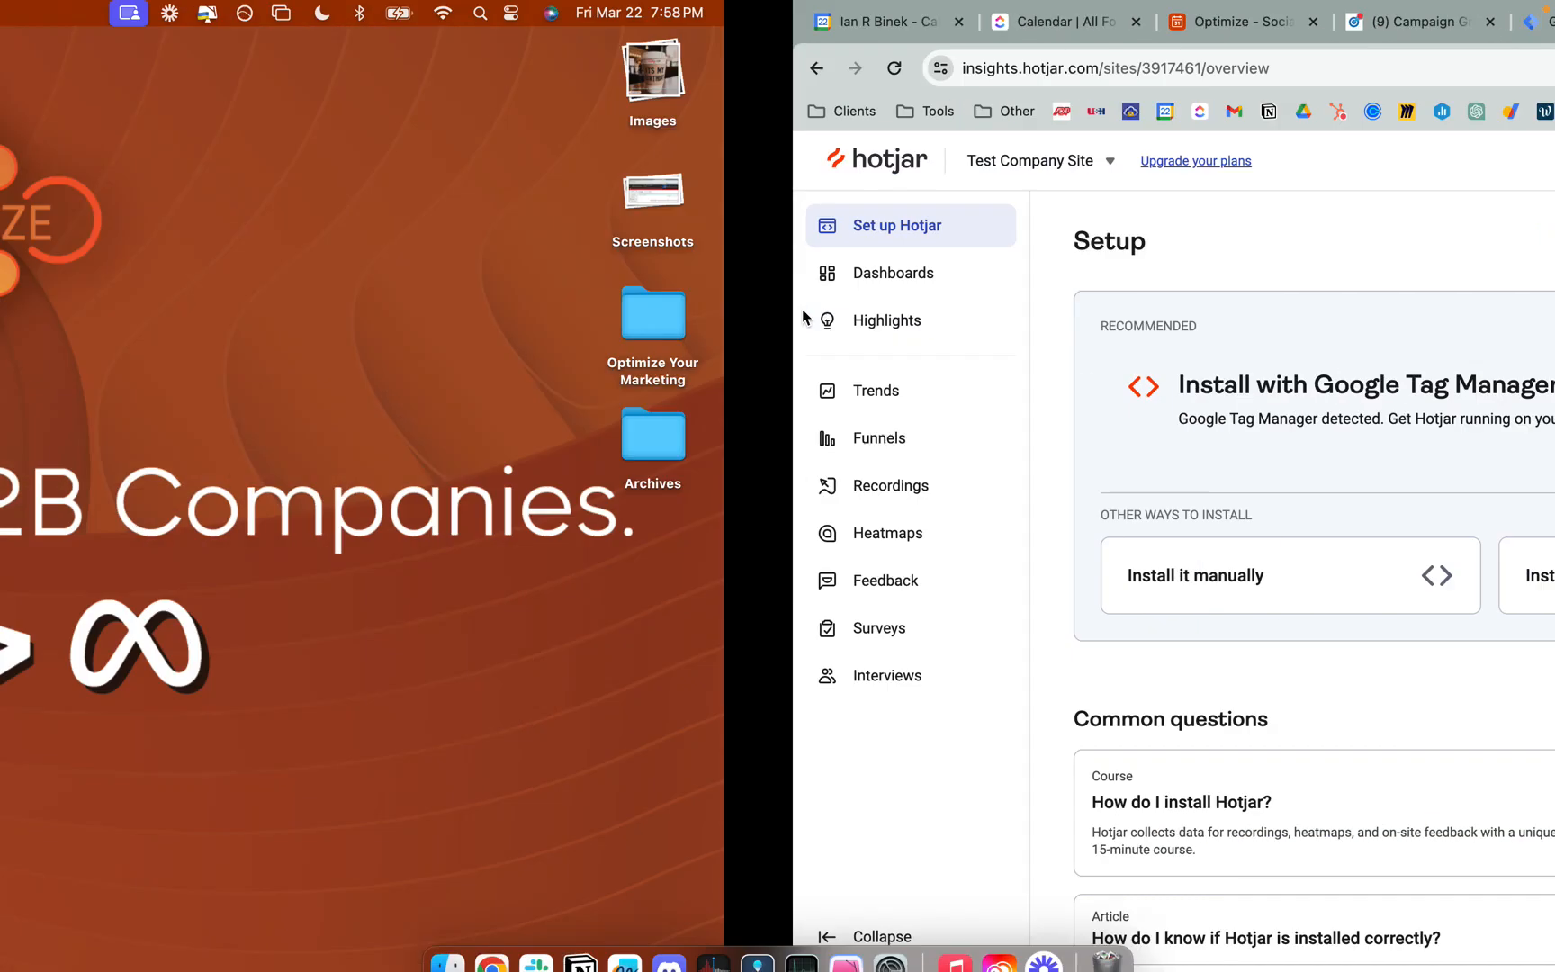